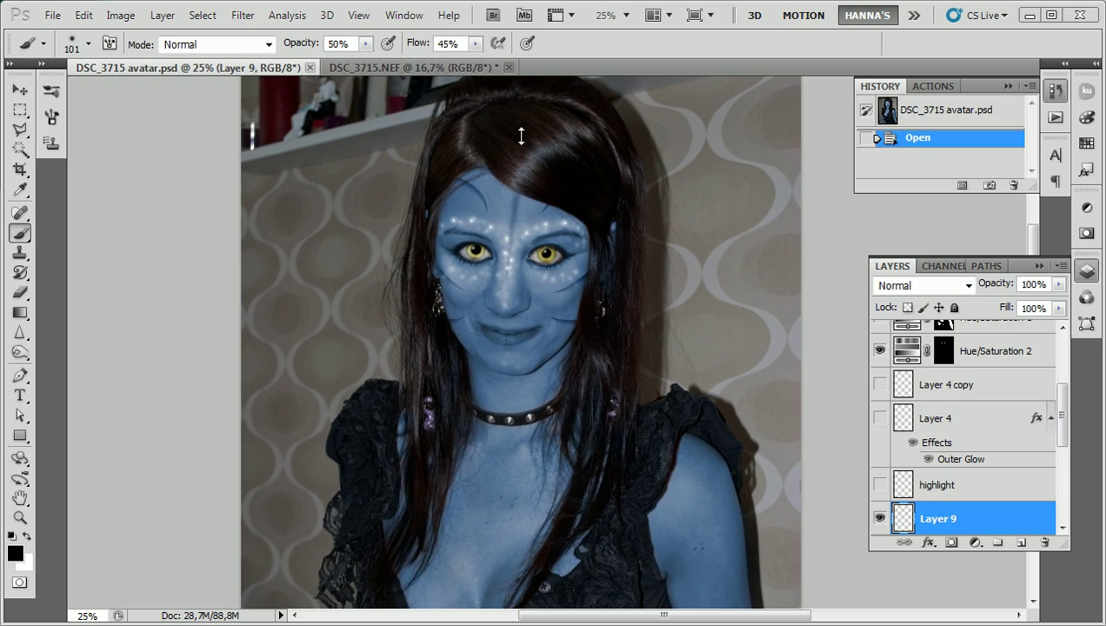
Step: Switch to the DSC_3715.NEF document and duplicate its Background layer
click(415, 68)
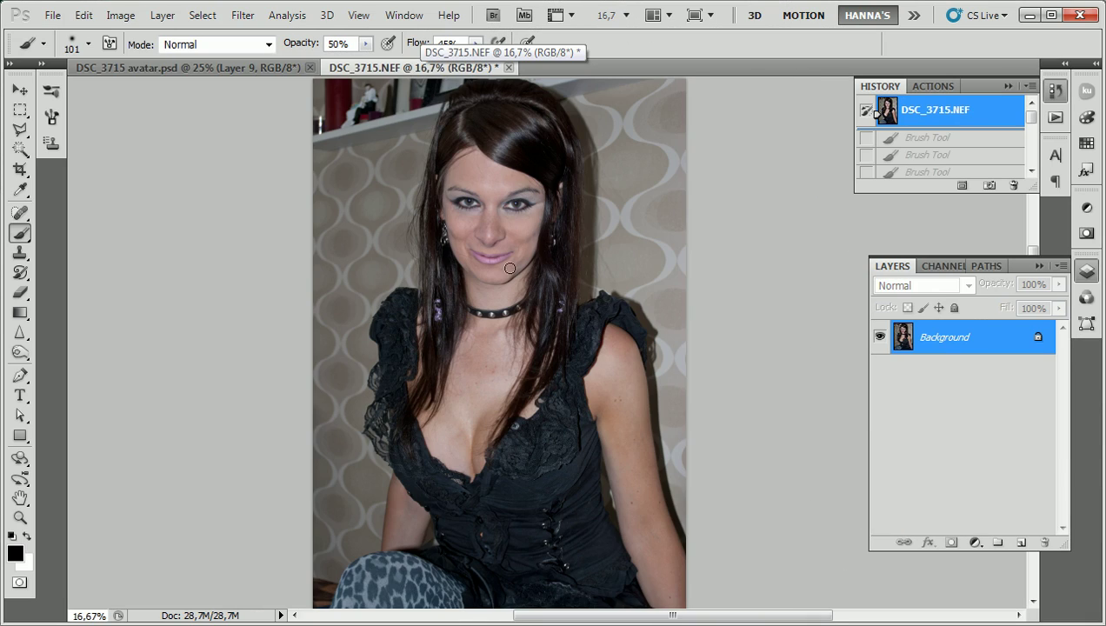
drag(517, 277, 523, 199)
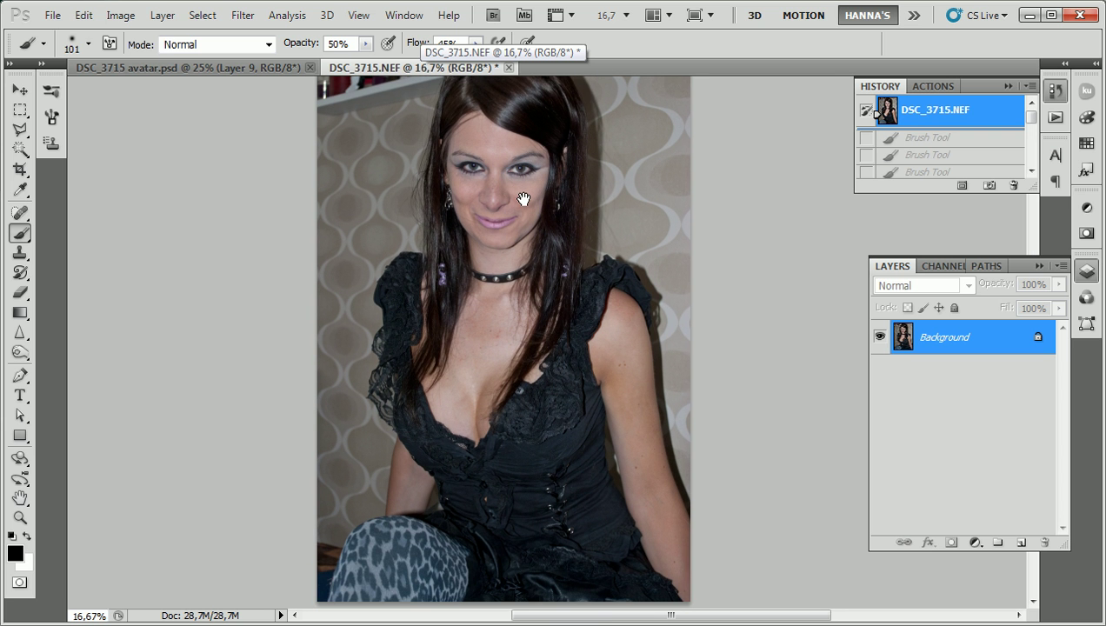
click(506, 182)
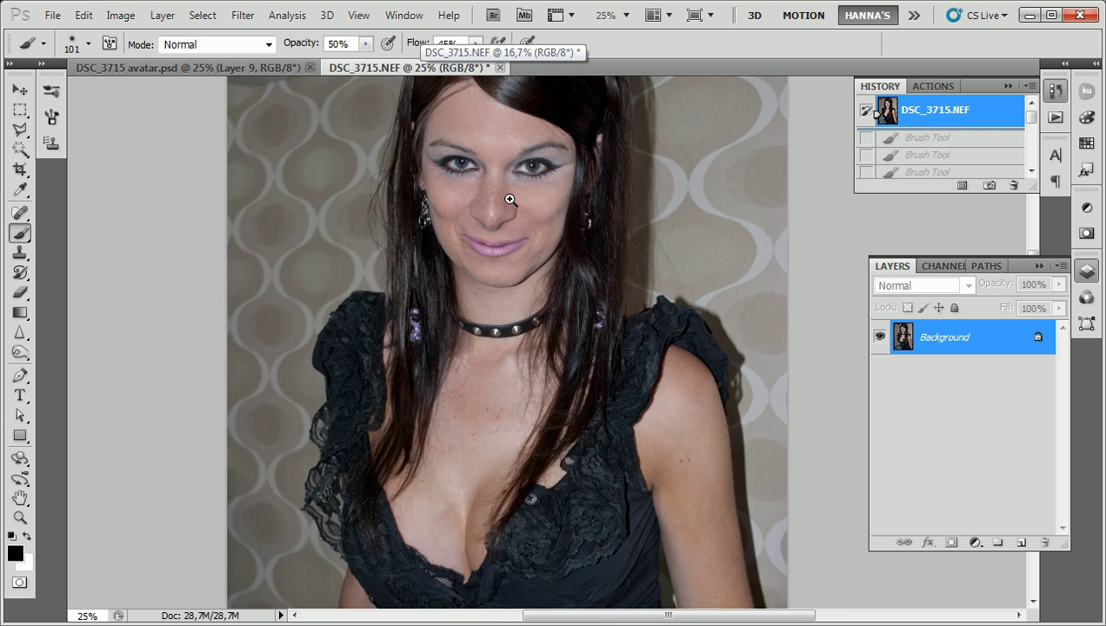
click(517, 187)
click(507, 207)
mouse_move(507, 179)
mouse_down()
mouse_move(526, 203)
mouse_move(501, 255)
mouse_up()
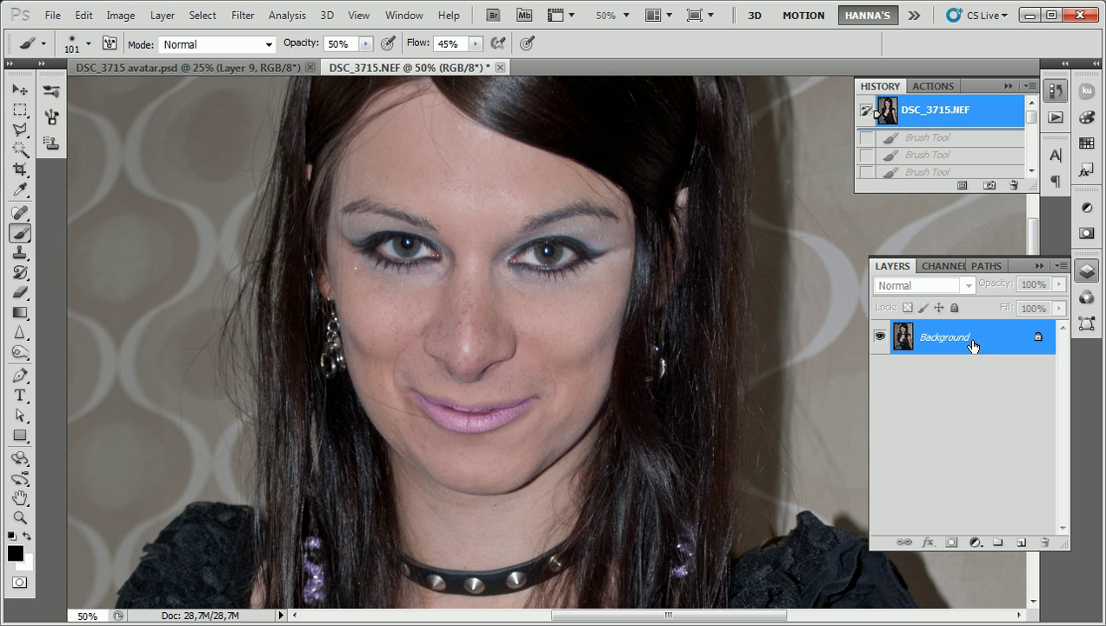
key(ctrl+j)
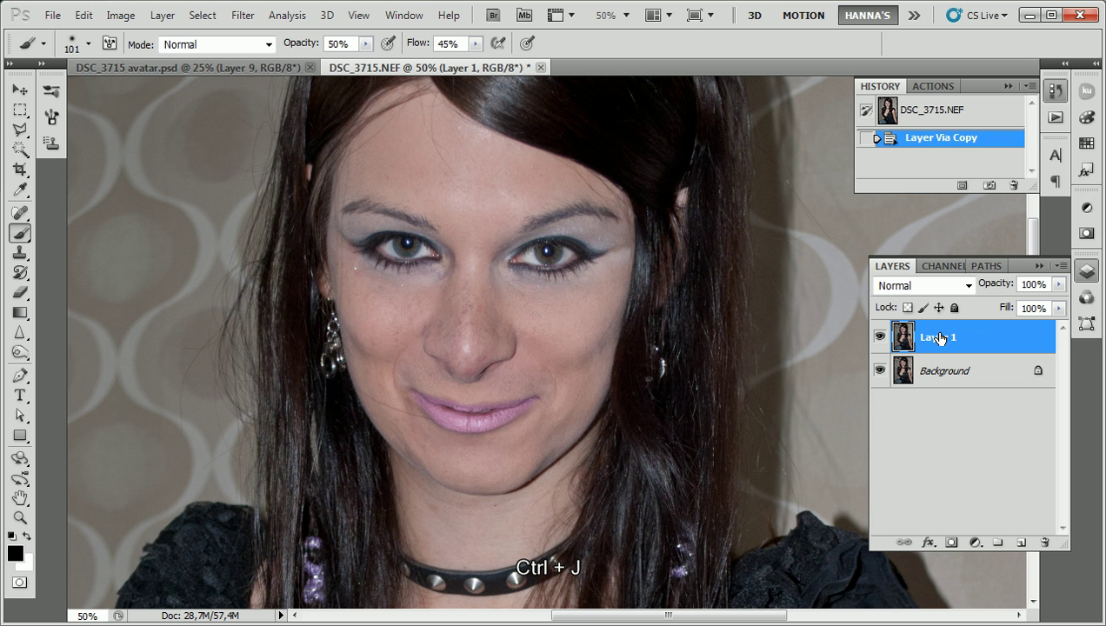
drag(938, 340, 980, 335)
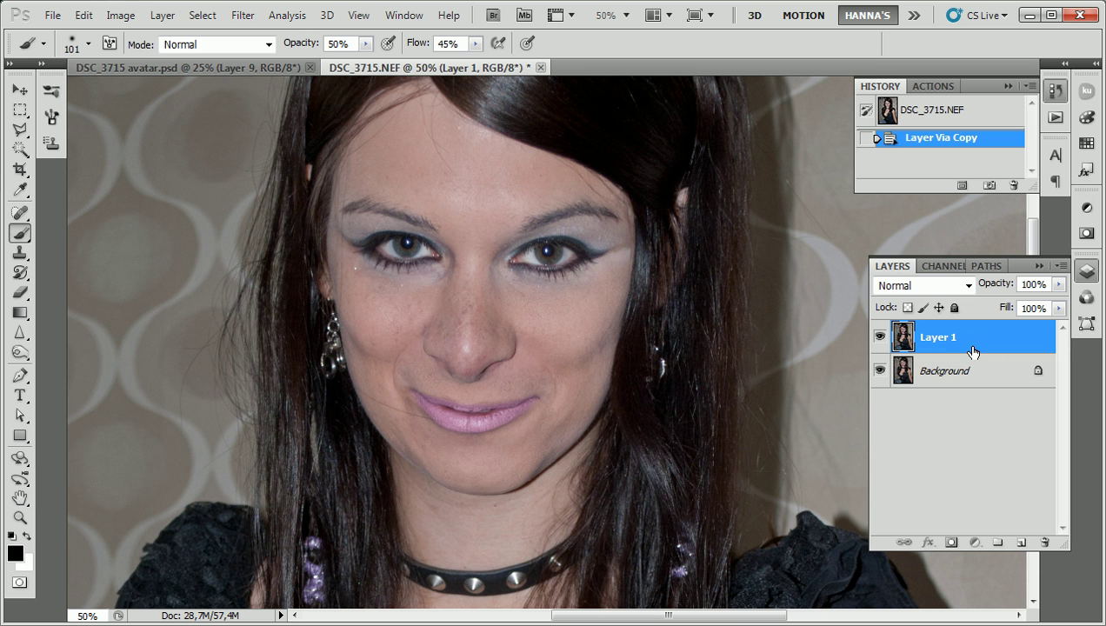
Step: Open the Liquify filter on the duplicated layer and enlarge both eyes using the Bloat tool with brush size 256
click(244, 16)
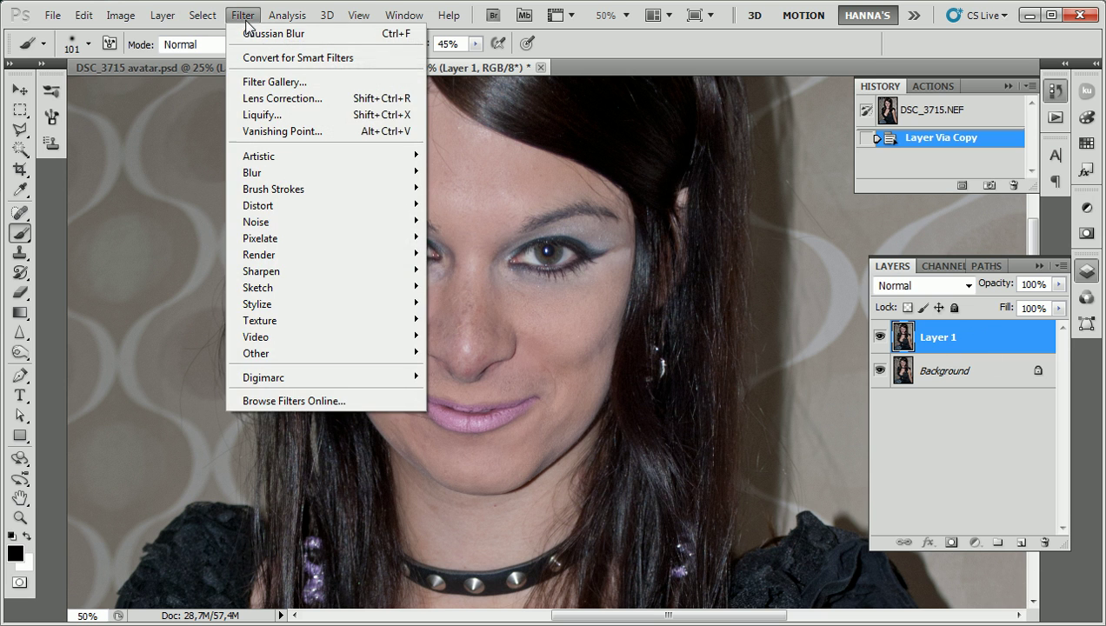
click(265, 115)
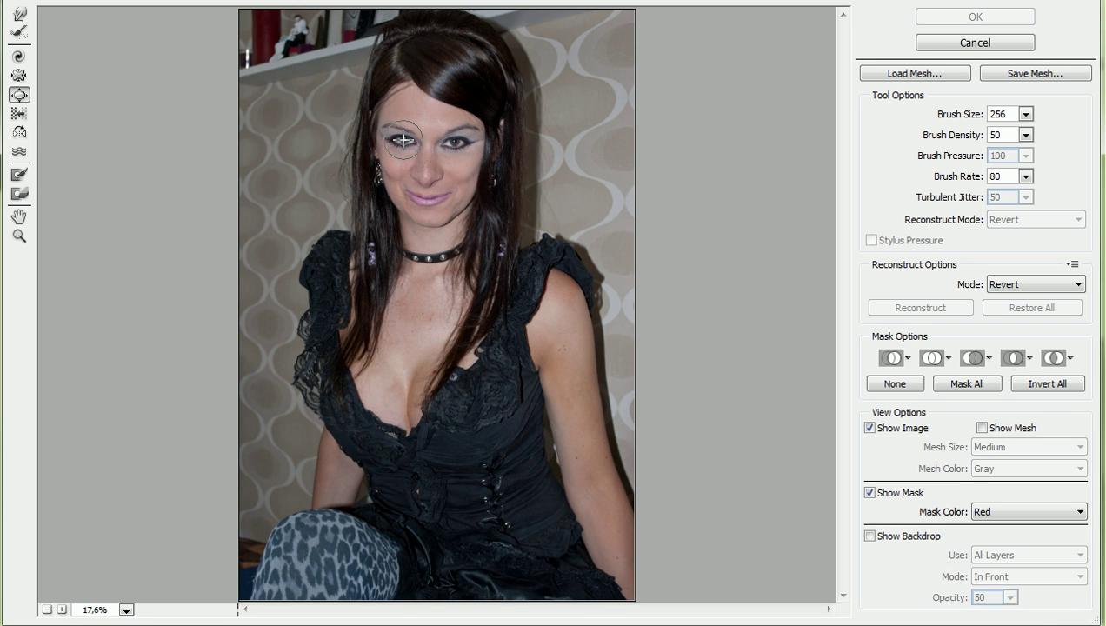
ctrl+click(404, 142)
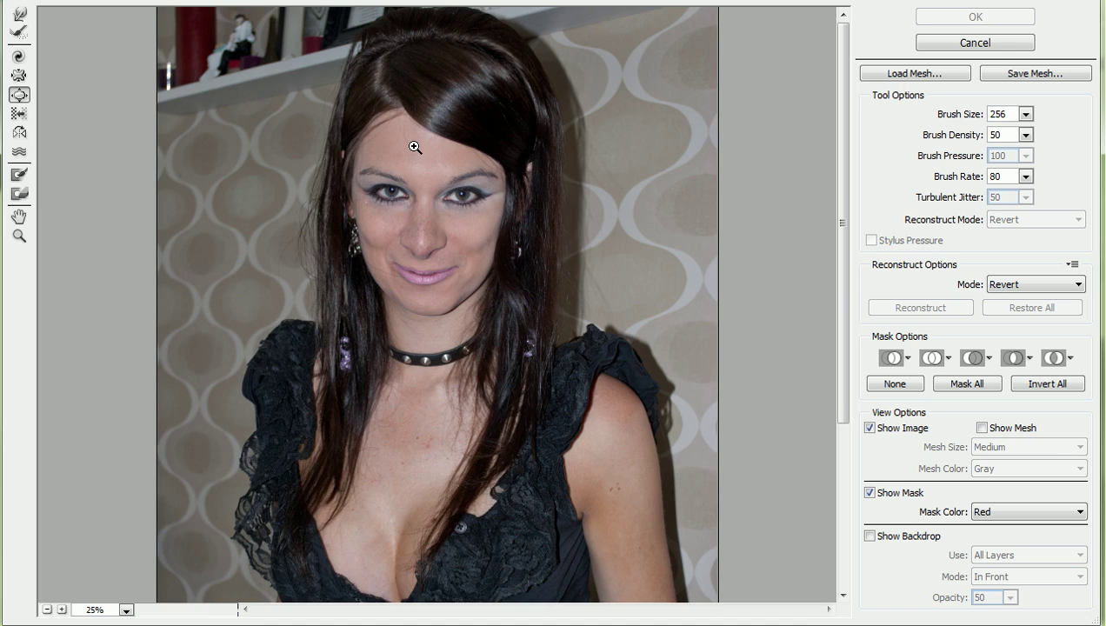
ctrl+click(423, 207)
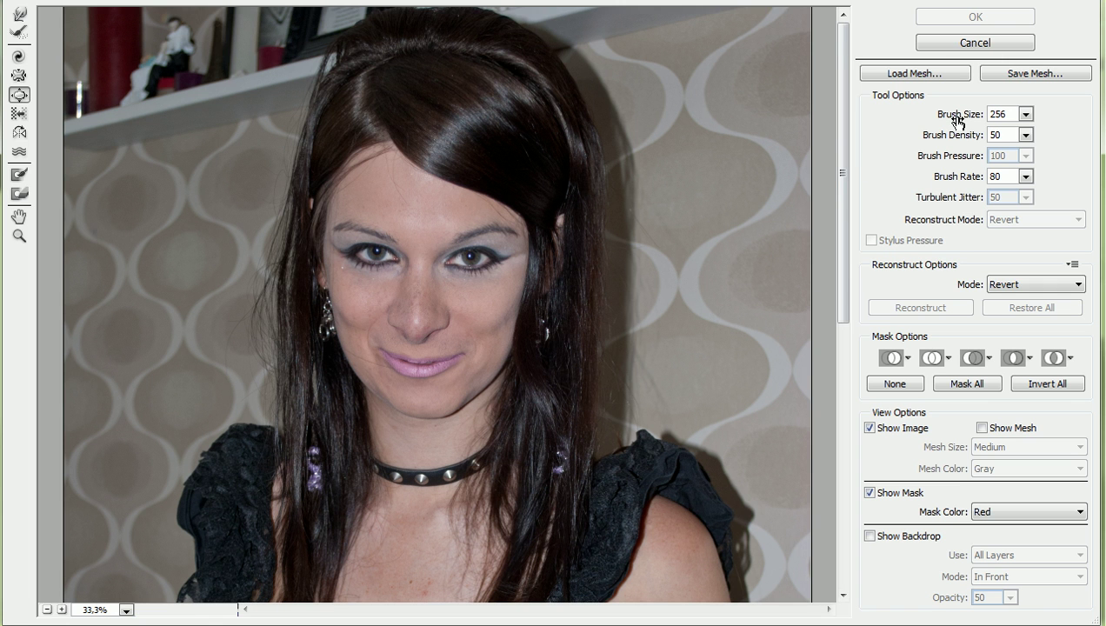
click(375, 253)
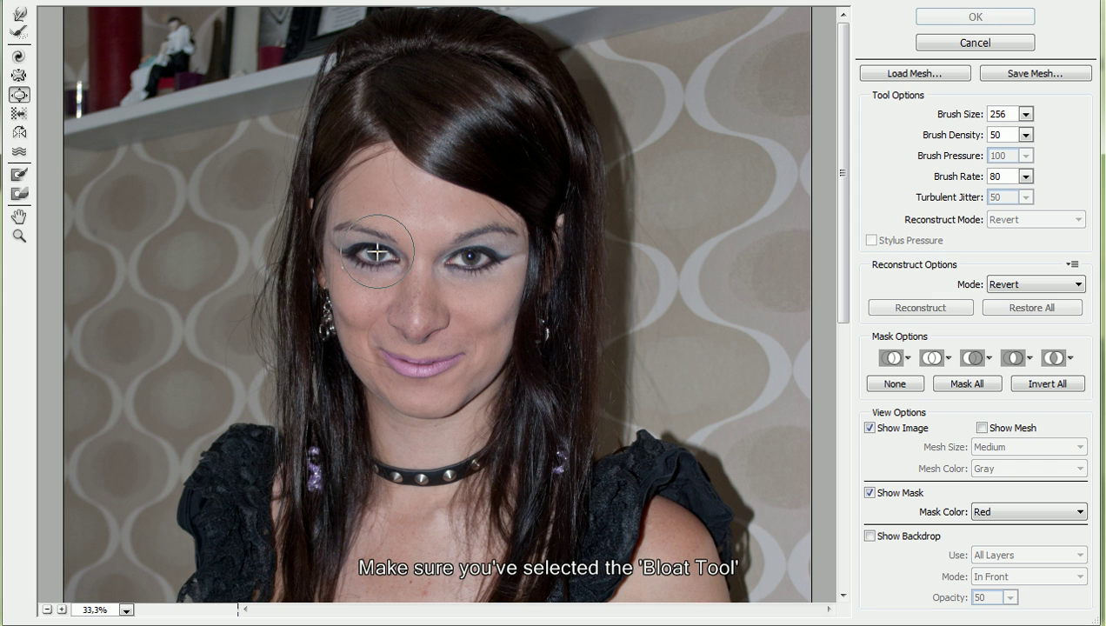
click(470, 256)
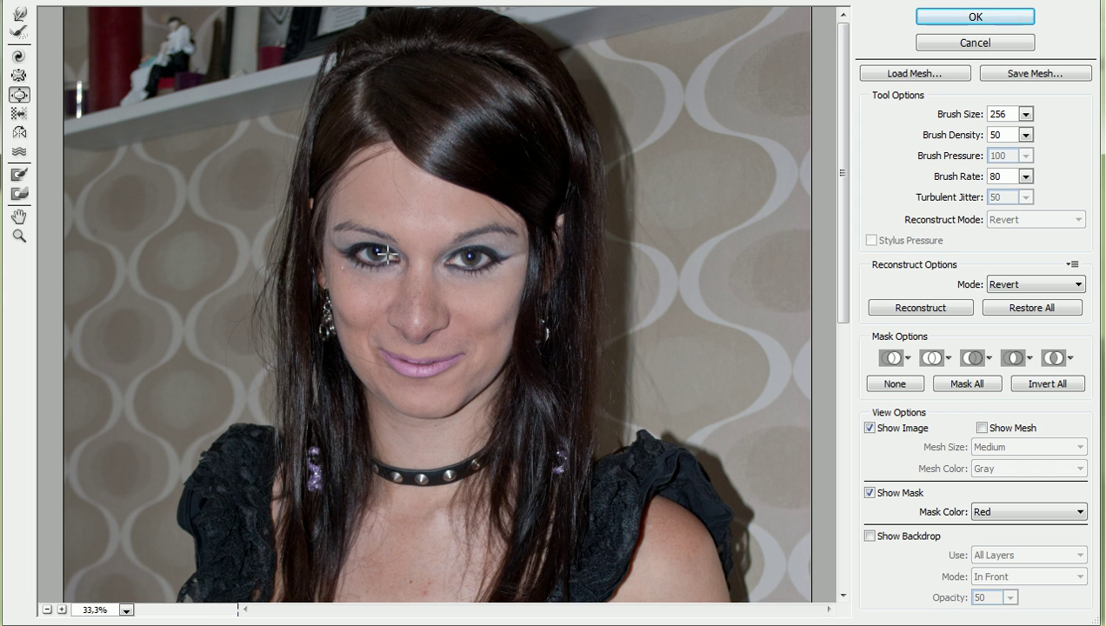
click(470, 256)
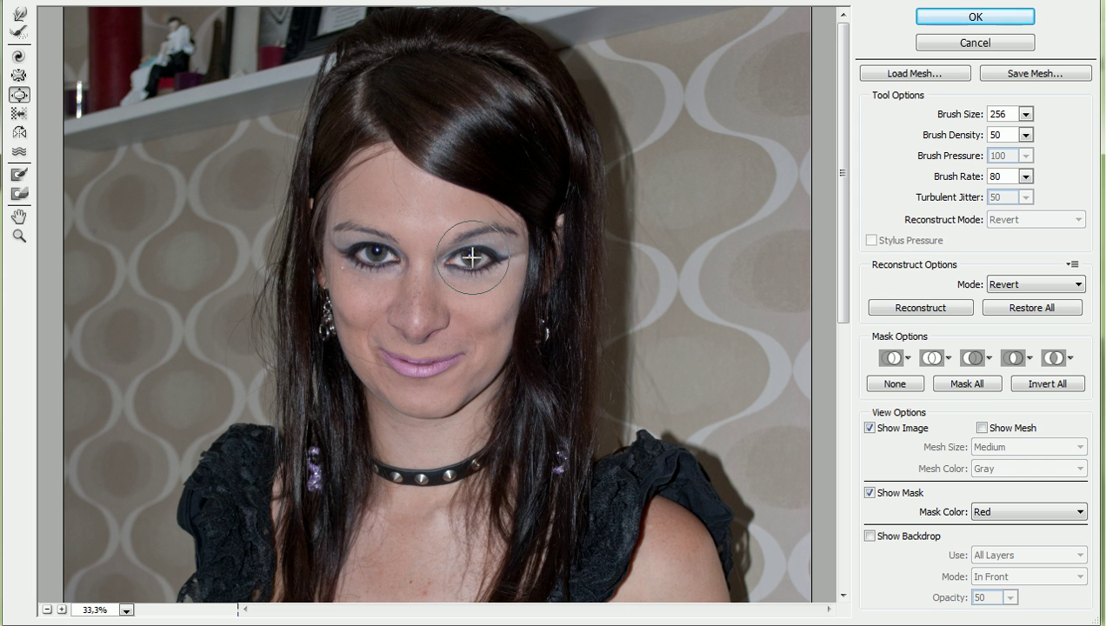
click(376, 253)
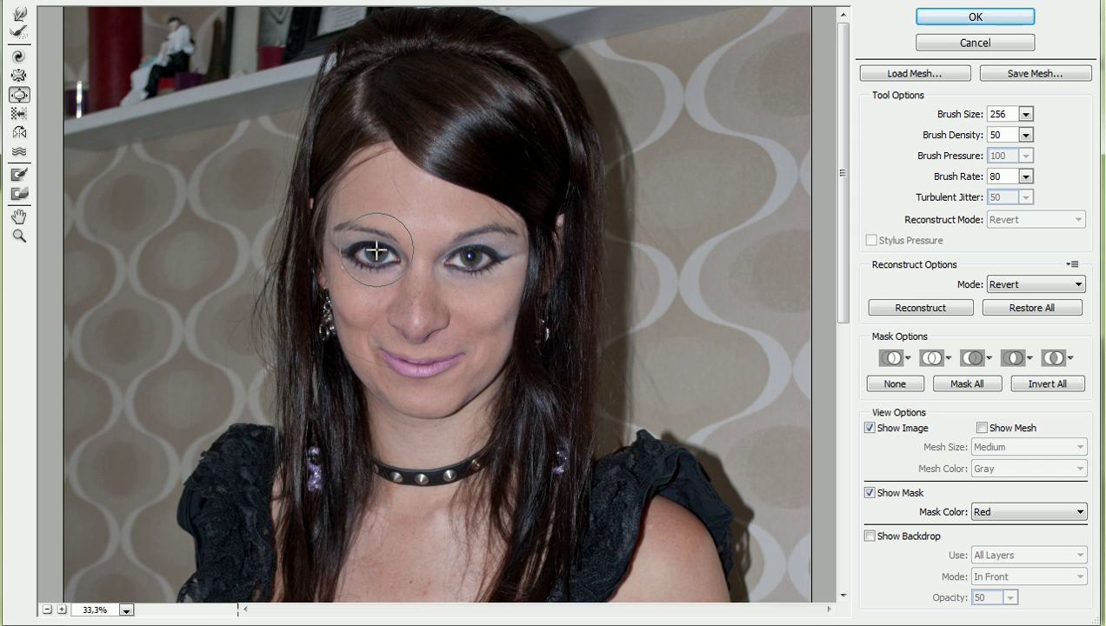
click(472, 257)
click(375, 253)
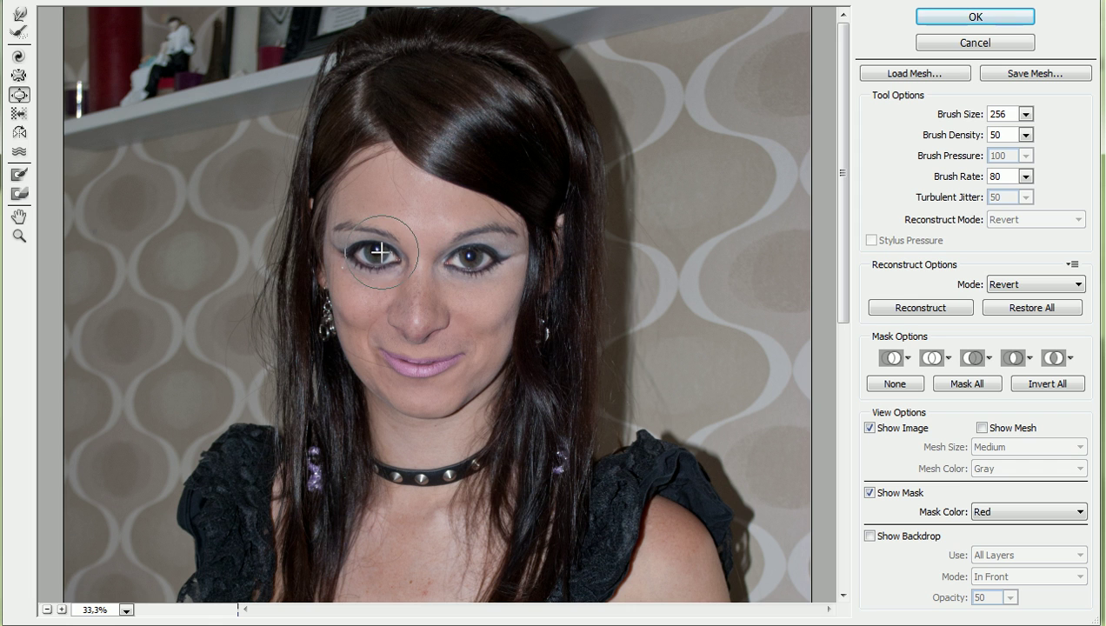
click(474, 257)
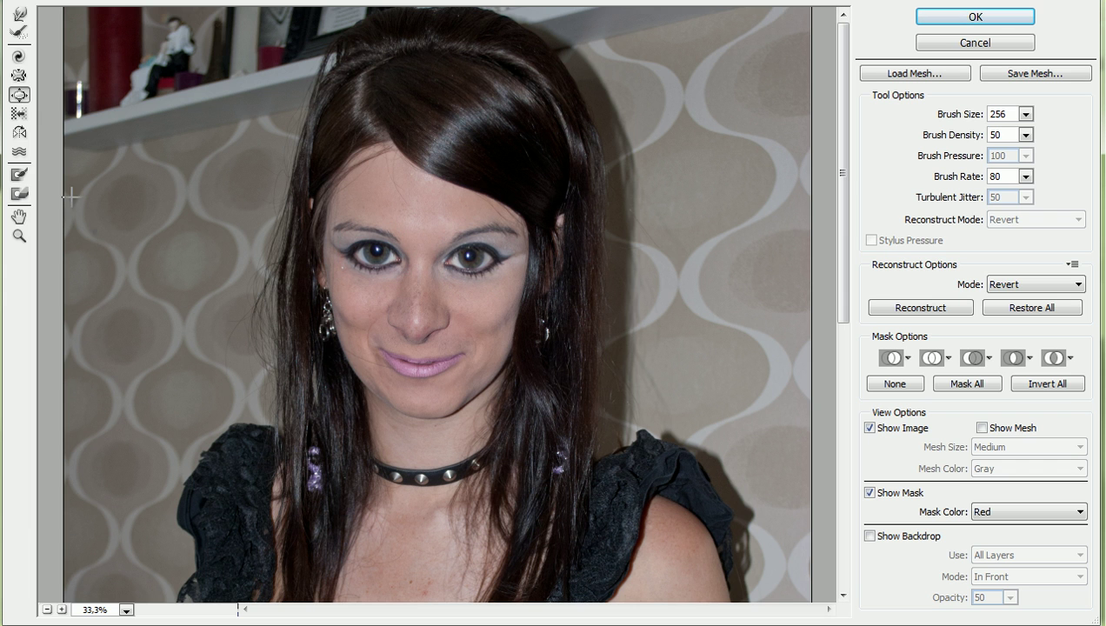
Step: Set the Liquify brush size to 208 and widen the bridge of the nose with the Bloat tool
drag(965, 119, 851, 119)
mouse_move(425, 269)
mouse_down()
mouse_move(424, 286)
mouse_move(421, 274)
mouse_up()
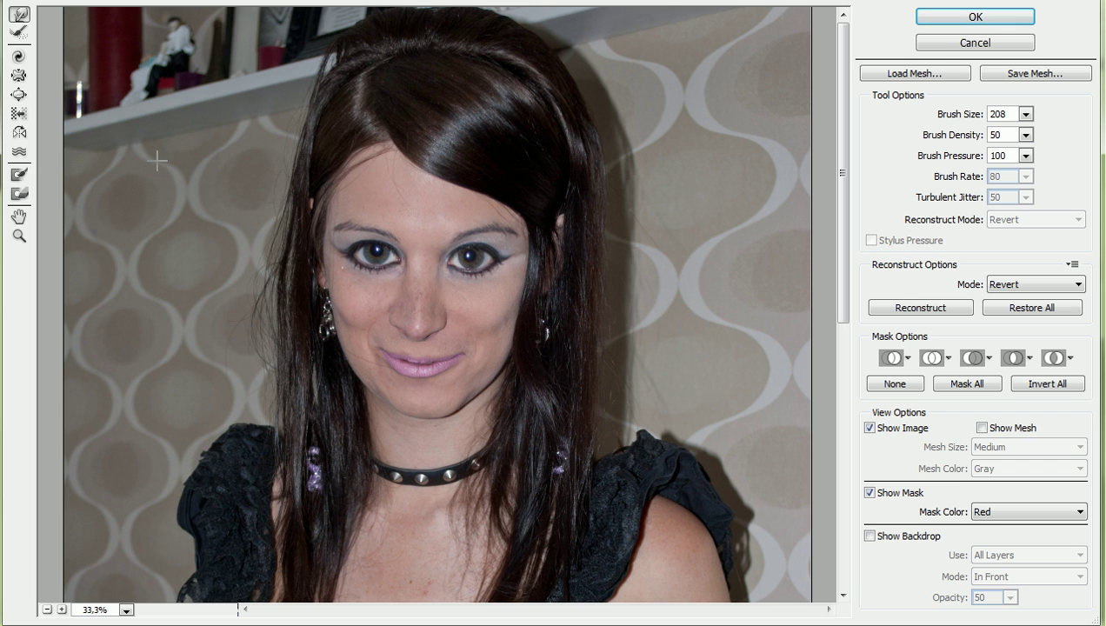
click(19, 35)
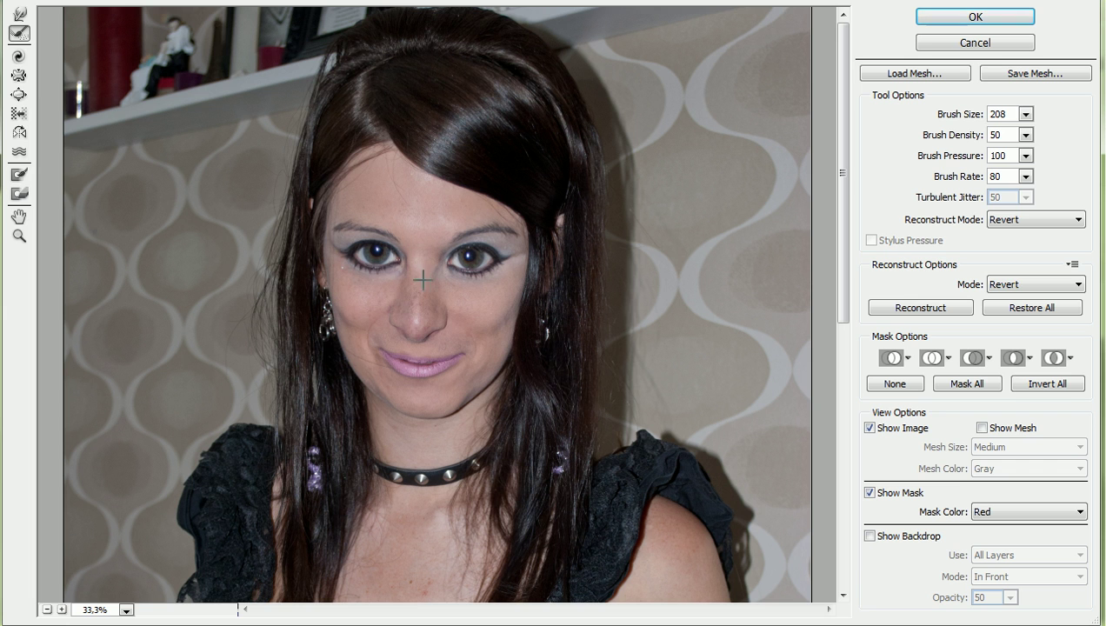
click(19, 94)
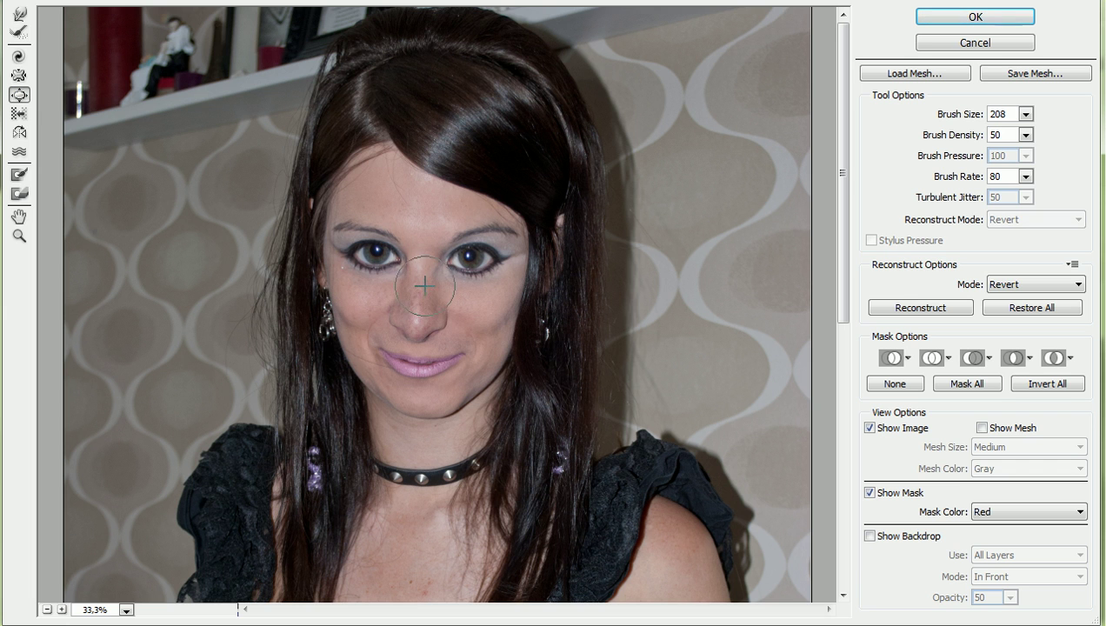
drag(426, 283, 422, 283)
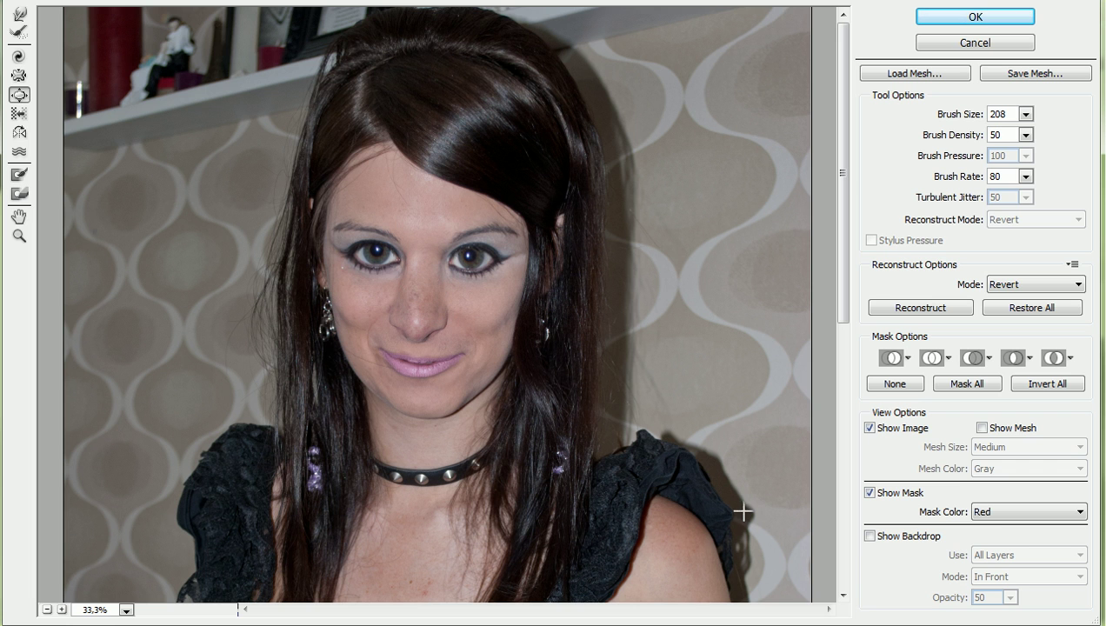
click(18, 14)
drag(400, 297, 419, 303)
key(ctrl+z)
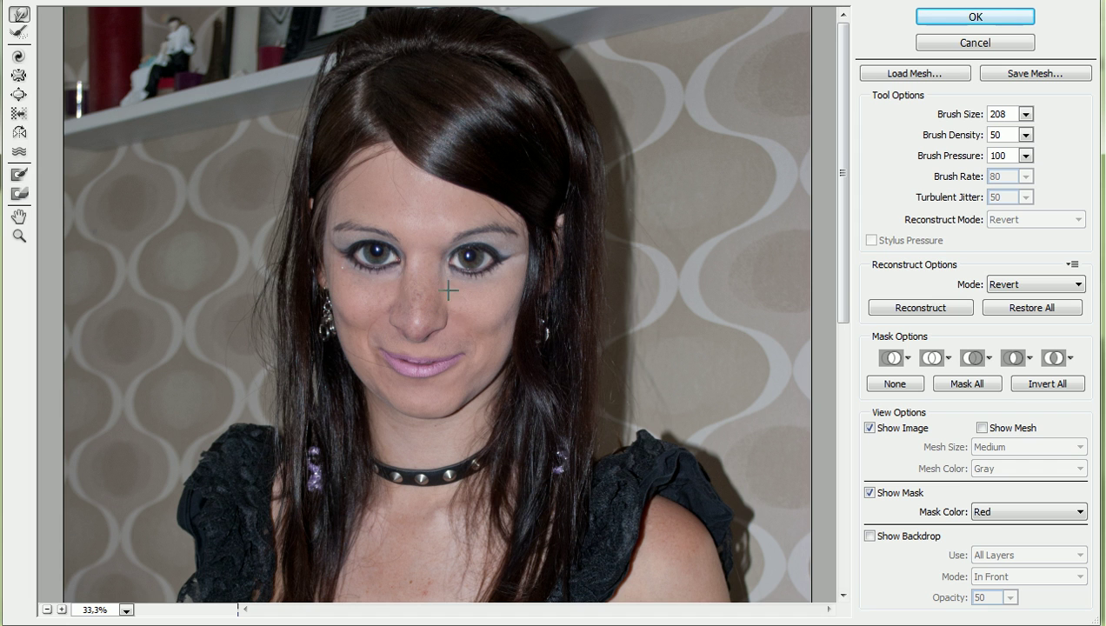
Step: Apply the Liquify changes and compare the face with and without them by hiding and showing Layer 1
click(930, 17)
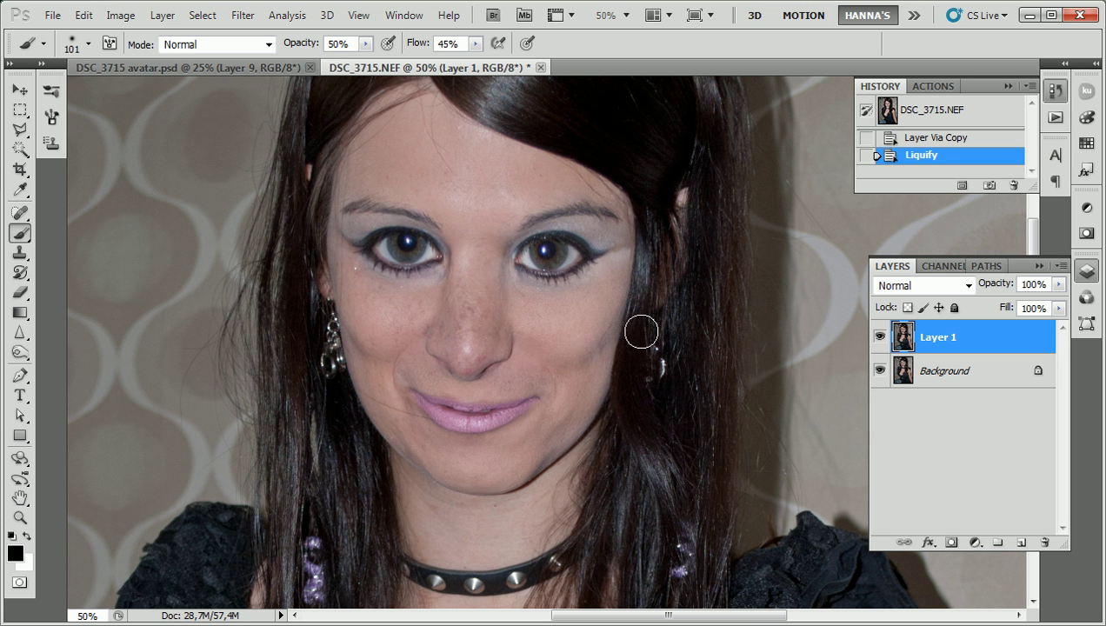
click(880, 337)
click(881, 338)
drag(554, 241, 569, 283)
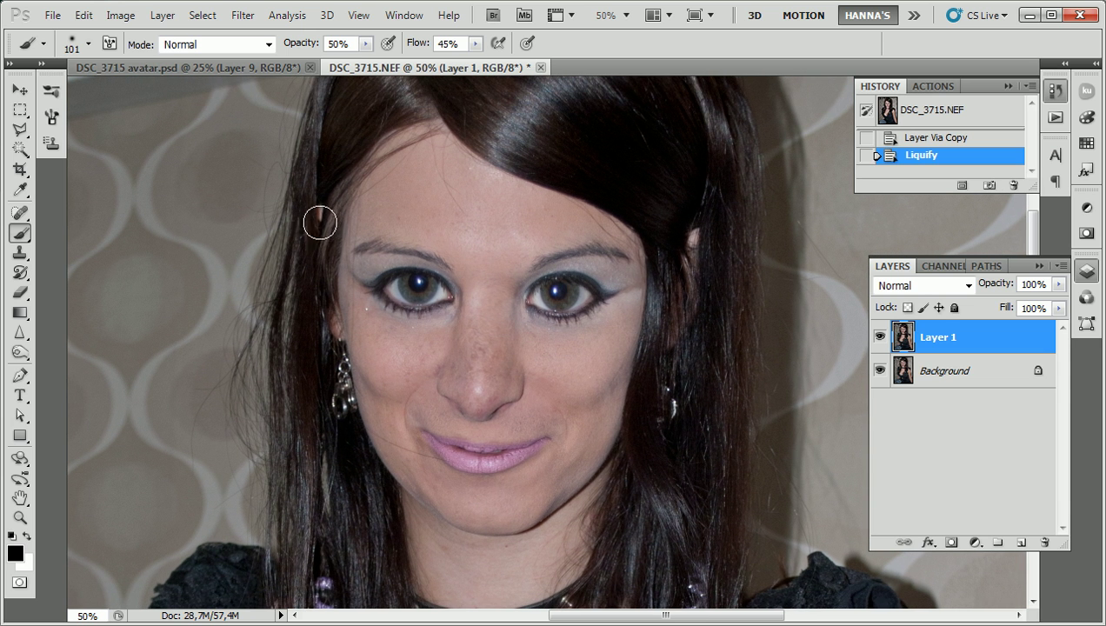
scroll(544, 365, down, 5)
drag(536, 384, 407, 181)
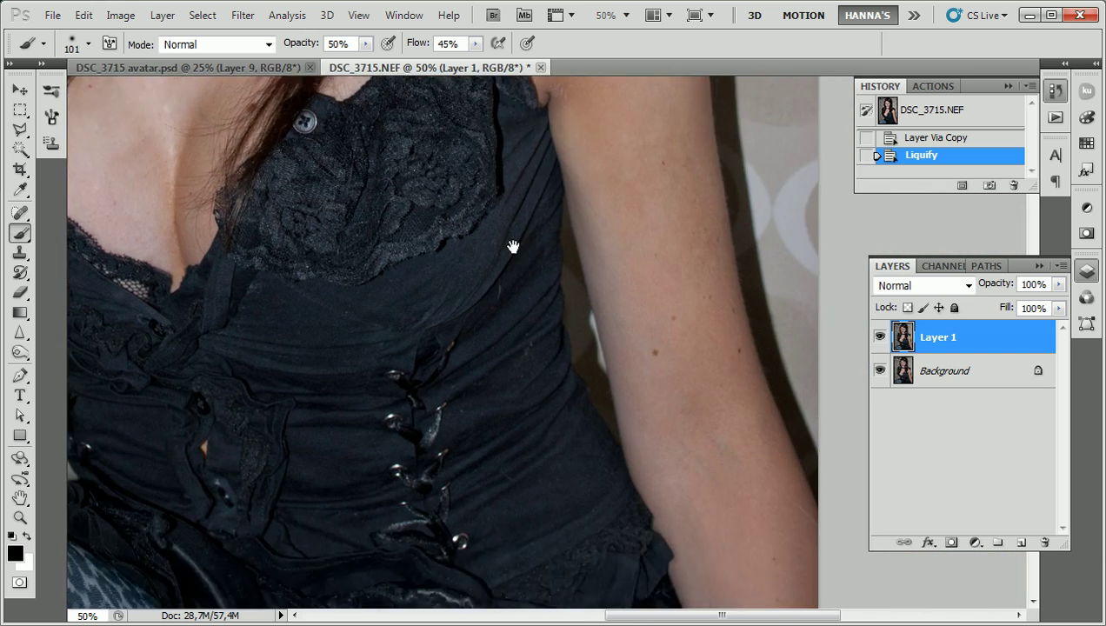
drag(513, 247, 532, 276)
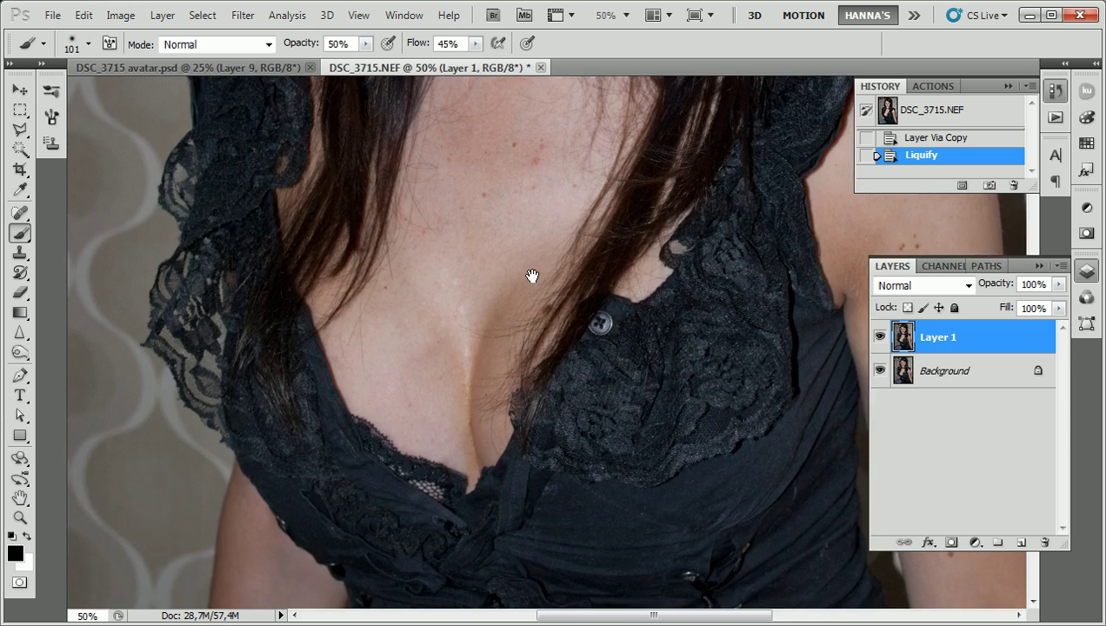
scroll(533, 276, up, 7)
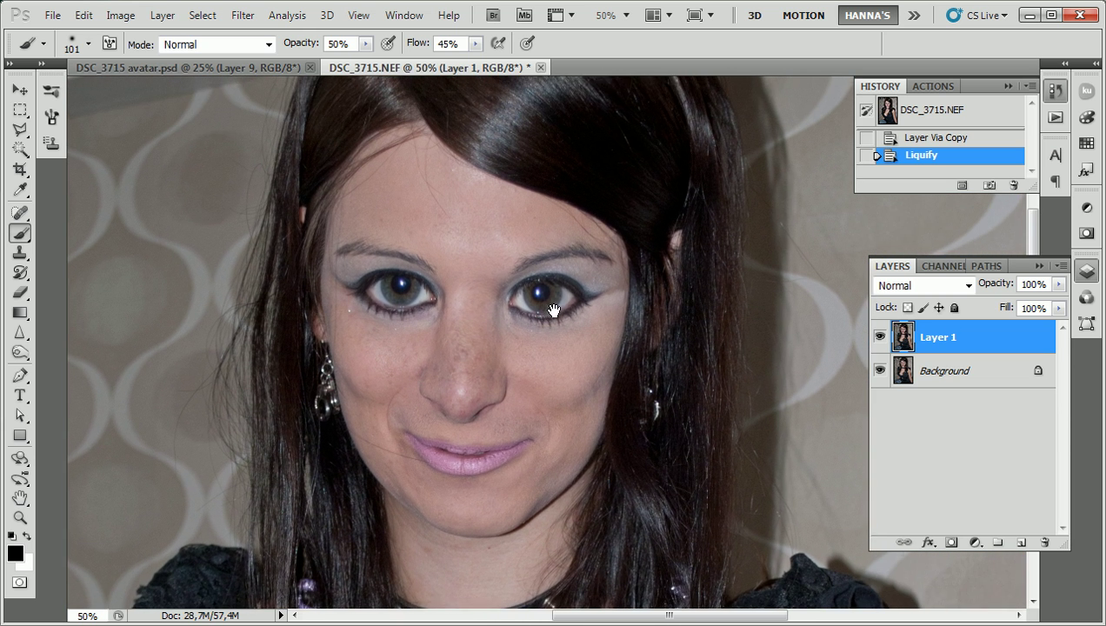
scroll(557, 308, up, 2)
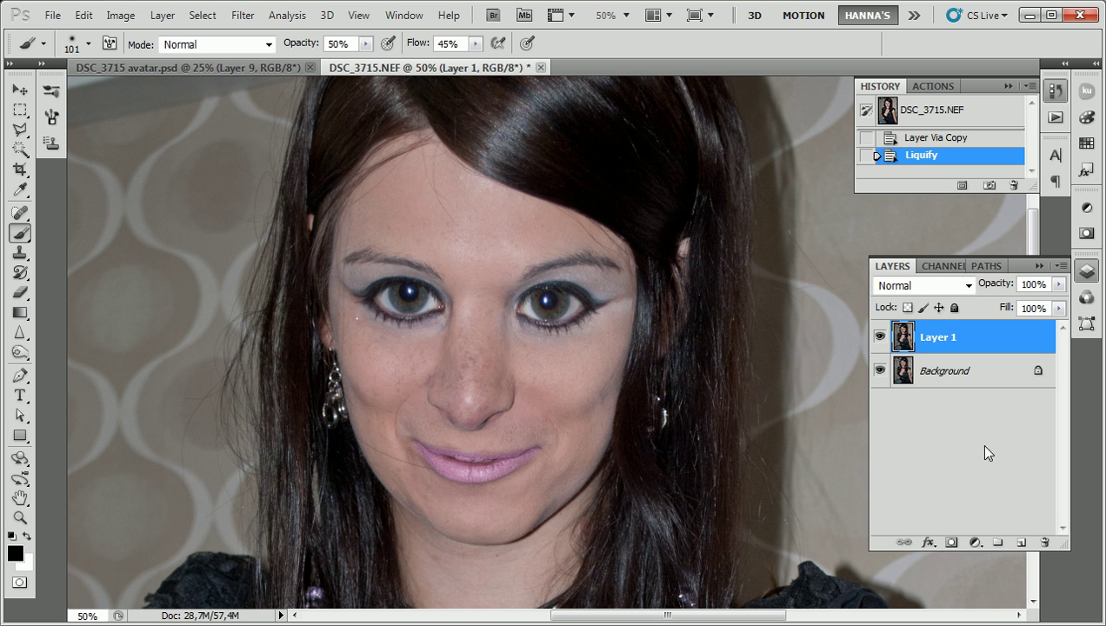
Step: Add a Hue/Saturation adjustment layer with Colorize enabled, Hue 226, Saturation 16 and Lightness -14
click(975, 543)
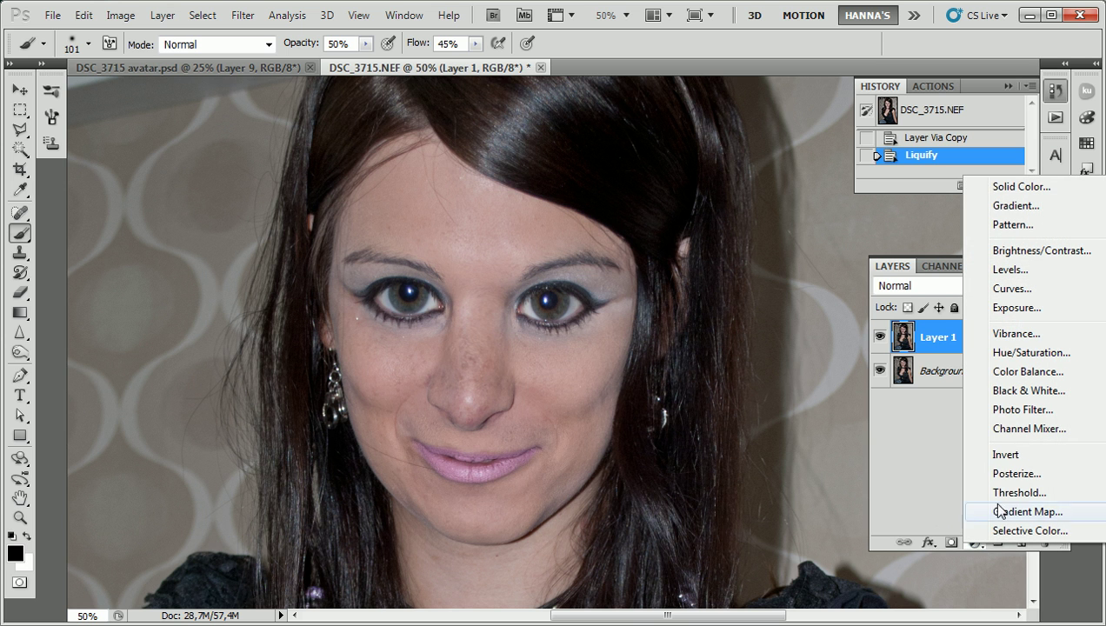
click(1017, 353)
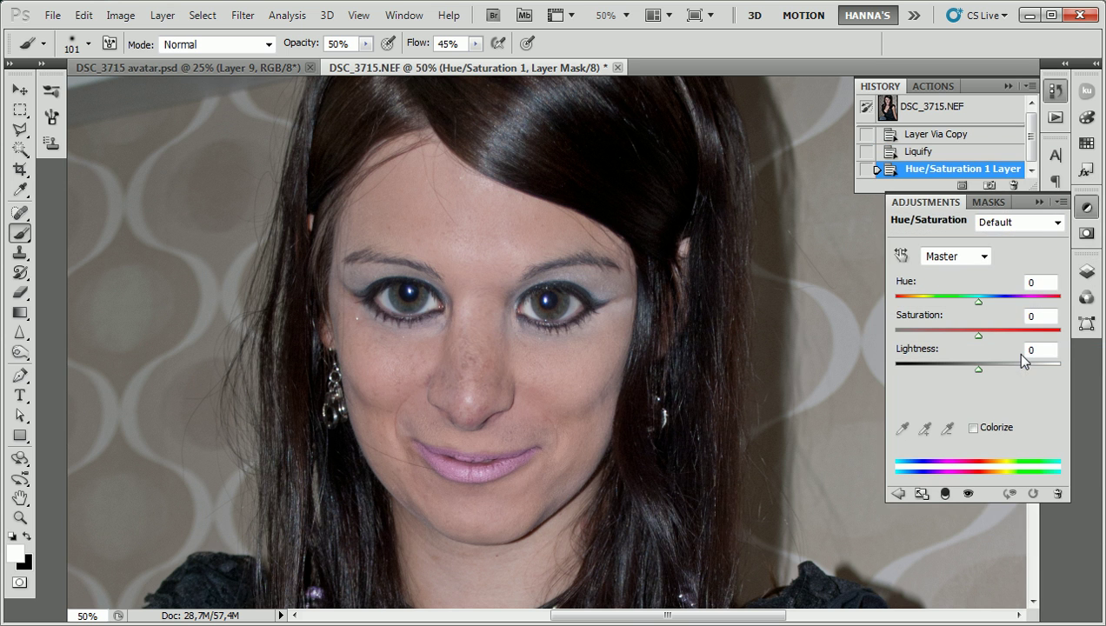
click(974, 429)
drag(898, 304, 993, 297)
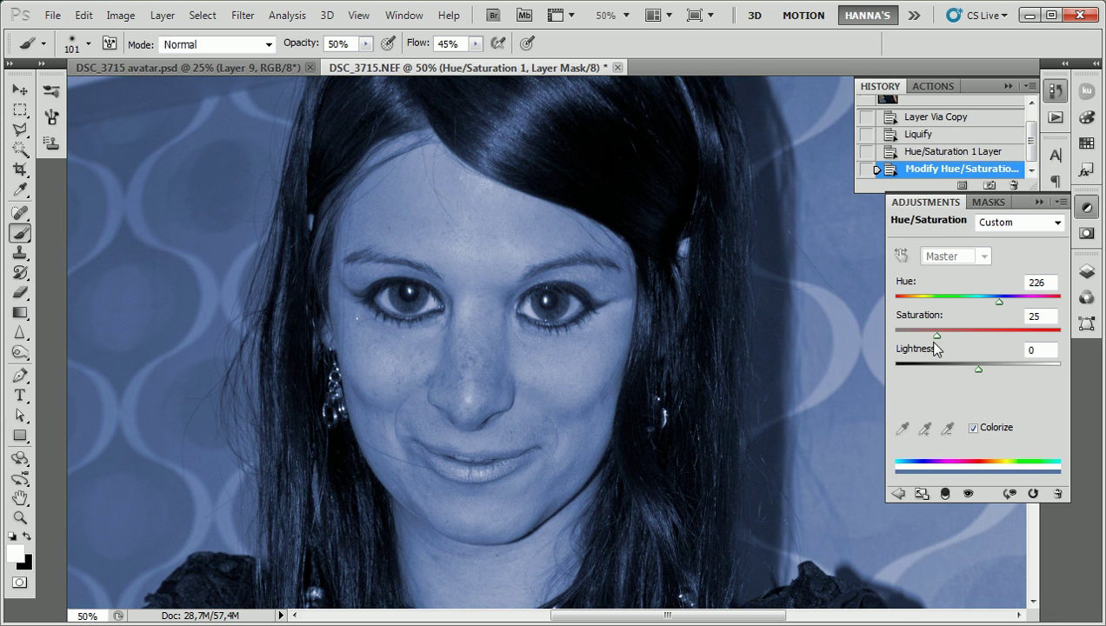
drag(936, 339, 926, 342)
drag(975, 367, 967, 369)
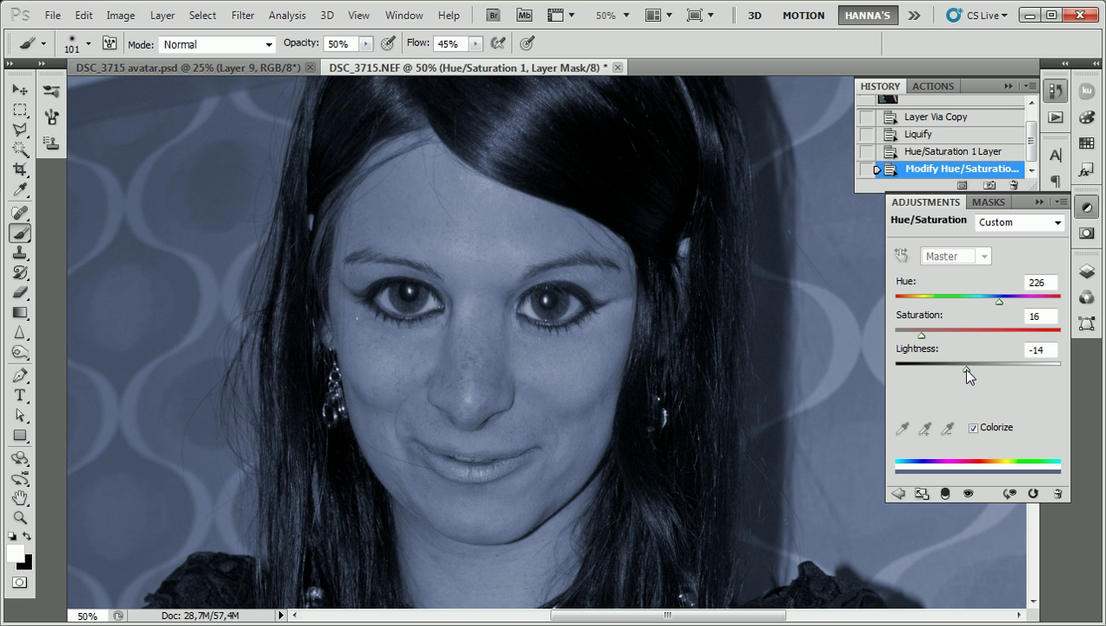
Step: Fill the Hue/Saturation adjustment layer's mask with black as the foreground color
click(1086, 272)
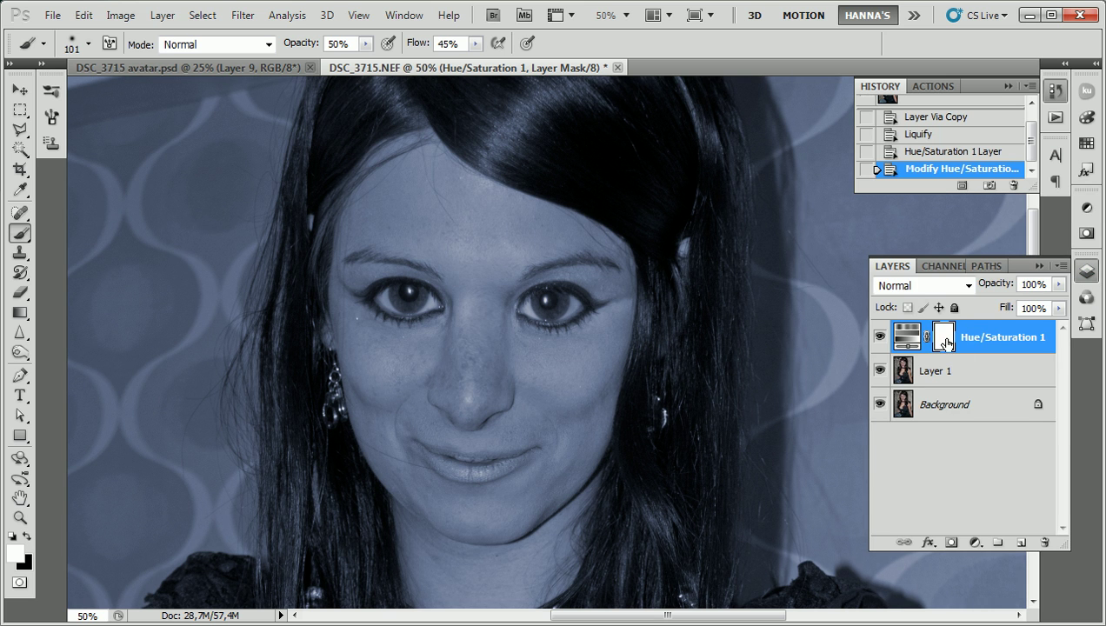
click(27, 536)
click(946, 339)
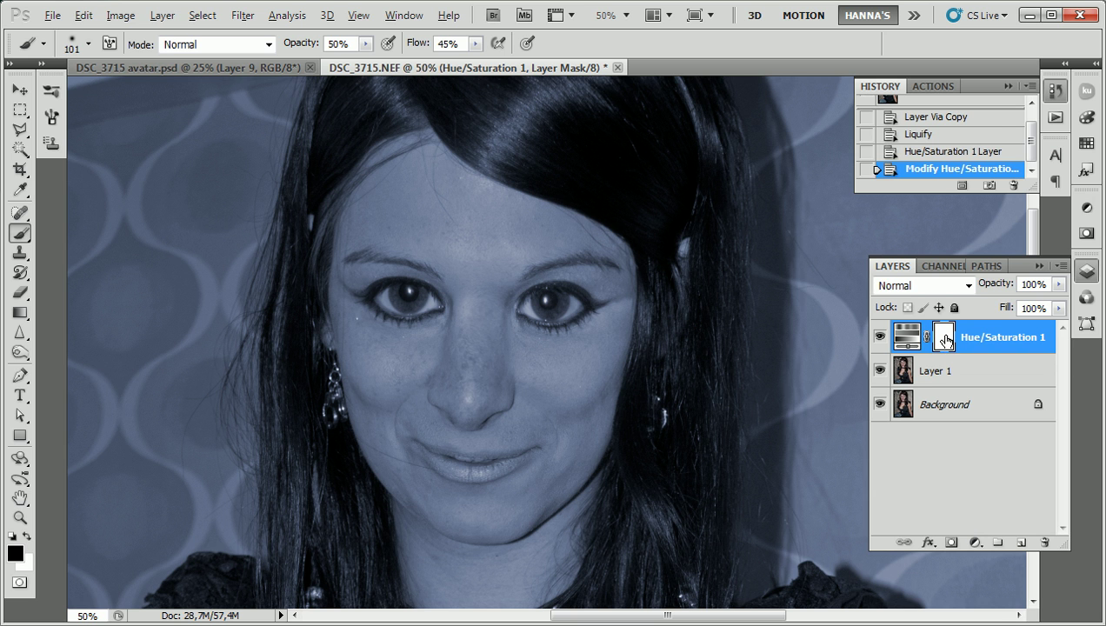
key(alt+BackSpace)
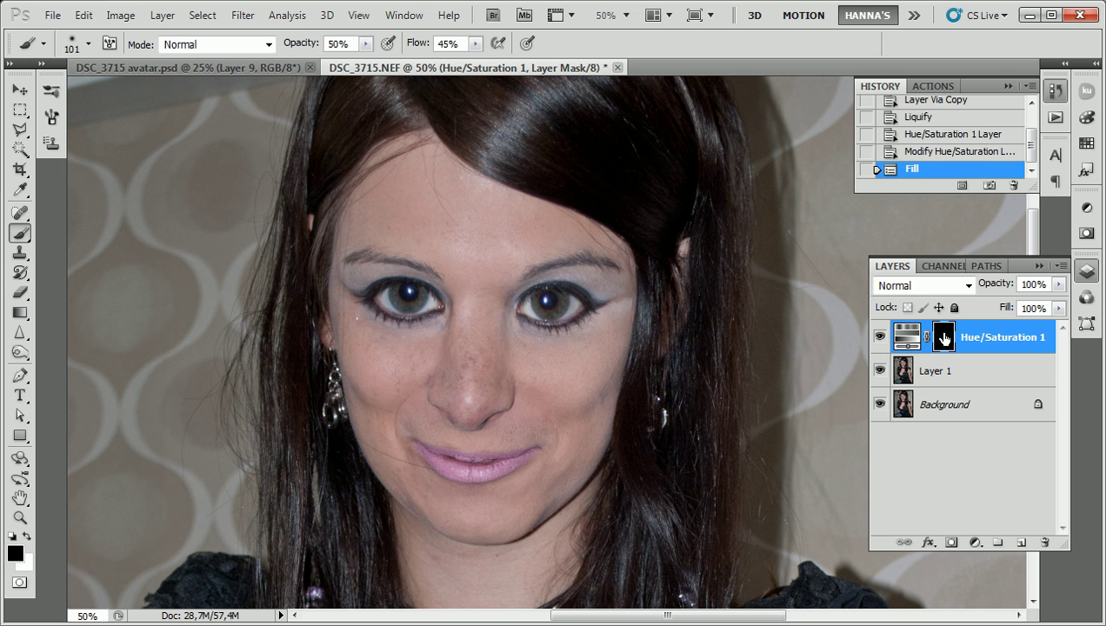
Step: Paint white with a soft 101 px brush at 0% hardness on the Hue/Saturation 1 mask to color all the skin blue
key(x)
right_click(301, 222)
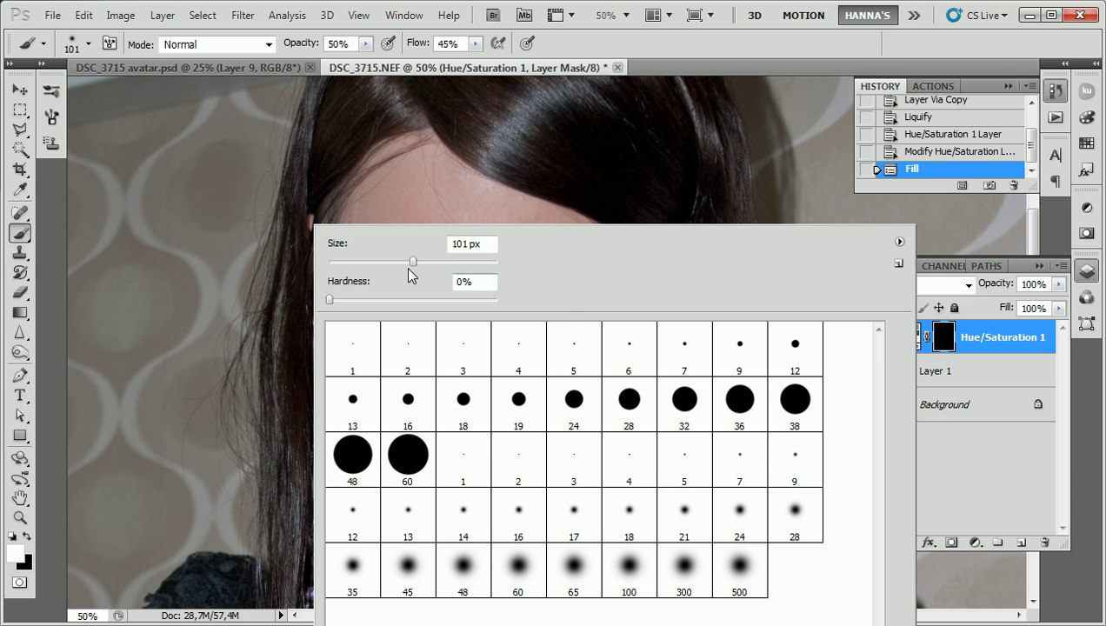
click(330, 300)
click(427, 145)
mouse_move(407, 144)
mouse_down()
mouse_move(372, 168)
mouse_move(441, 134)
mouse_move(381, 178)
mouse_up()
drag(329, 209, 314, 223)
drag(327, 333, 336, 328)
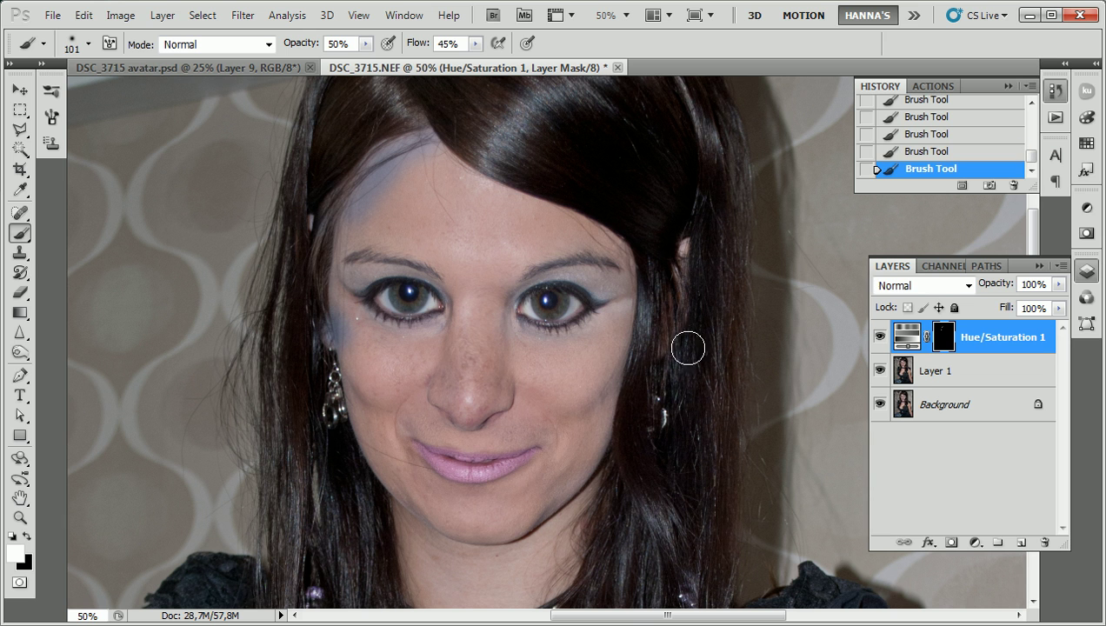
drag(686, 249, 687, 251)
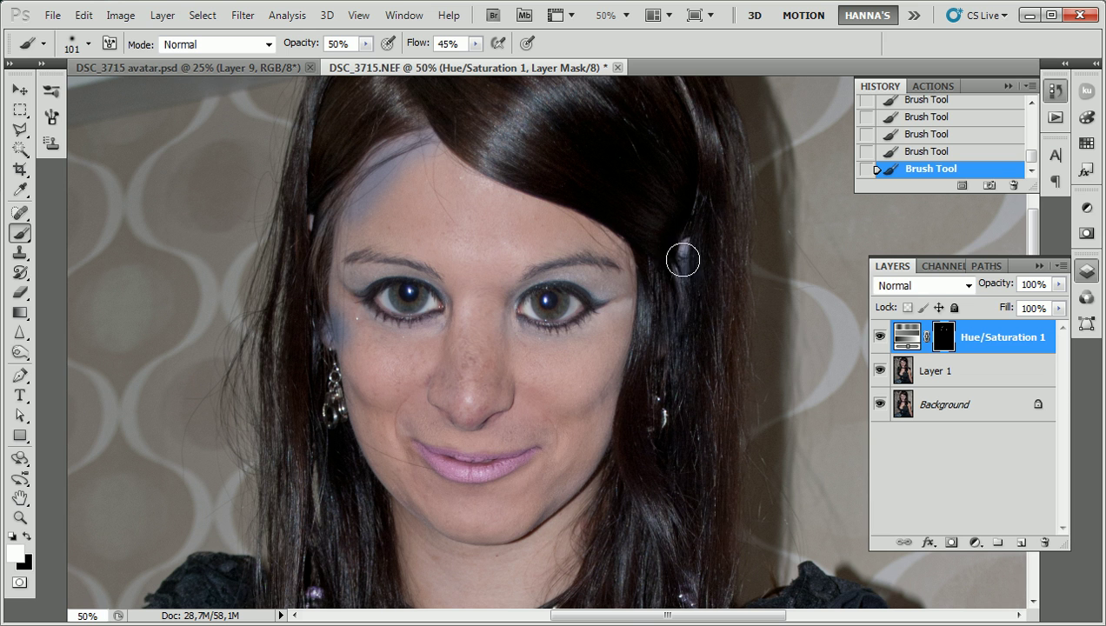
mouse_move(603, 240)
mouse_down()
mouse_move(542, 227)
mouse_move(550, 212)
mouse_move(564, 222)
mouse_move(508, 198)
mouse_move(584, 235)
mouse_move(505, 210)
mouse_move(448, 156)
mouse_move(495, 200)
mouse_move(523, 201)
mouse_move(424, 150)
mouse_move(368, 229)
mouse_move(340, 233)
mouse_move(374, 233)
mouse_move(394, 206)
mouse_move(444, 254)
mouse_move(377, 241)
mouse_move(449, 246)
mouse_up()
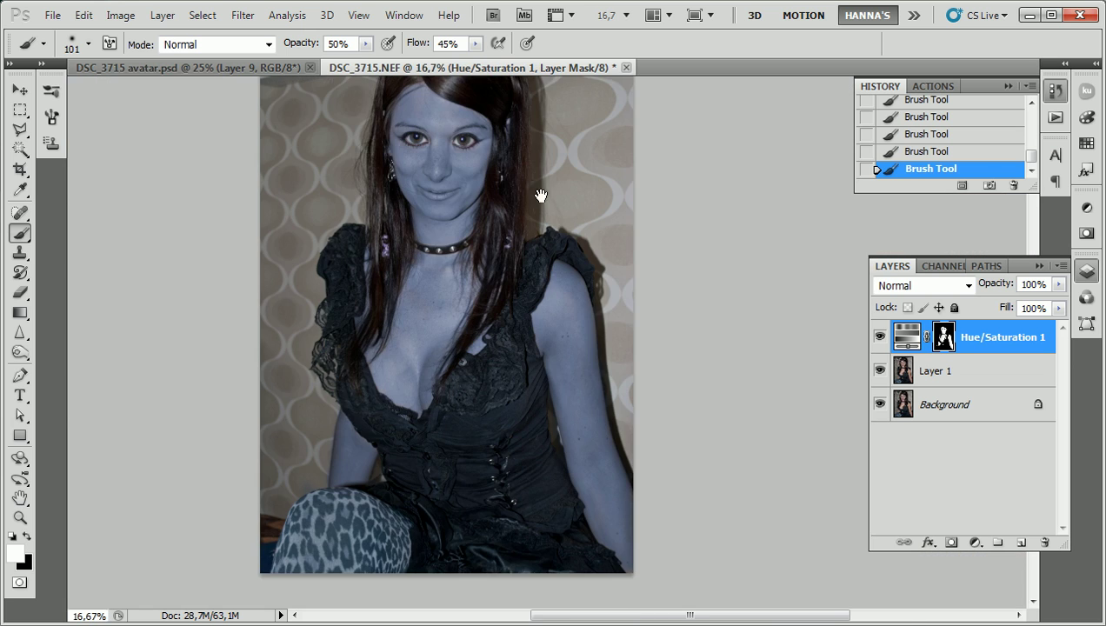
Step: Add a Brightness/Contrast adjustment layer with Brightness -34 and Contrast 20
drag(540, 196, 529, 239)
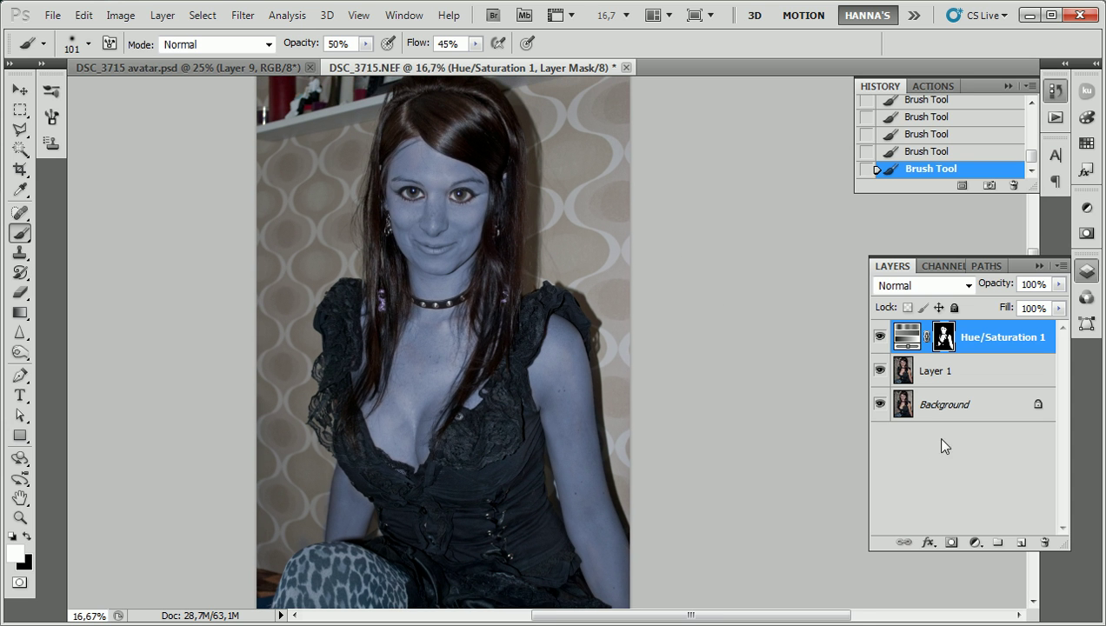
click(975, 541)
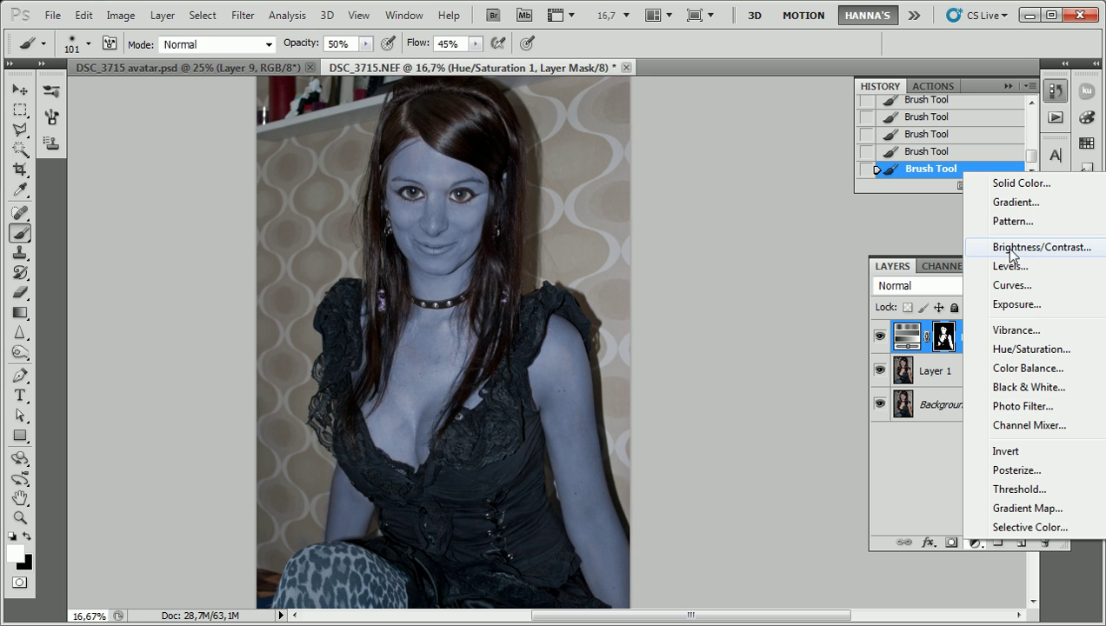
click(983, 247)
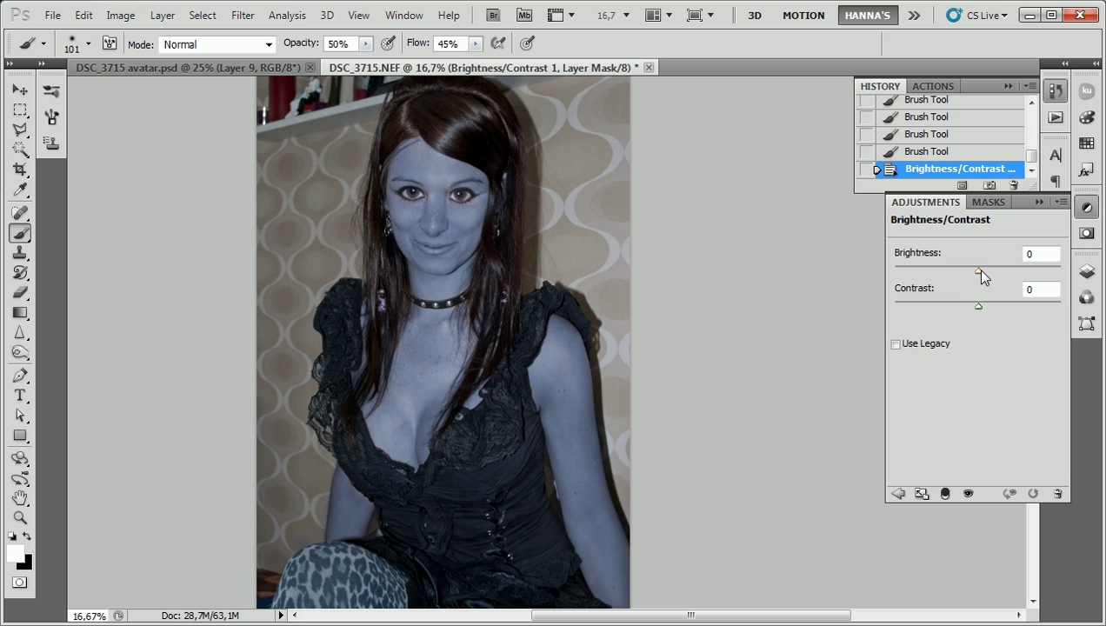
drag(979, 271, 995, 307)
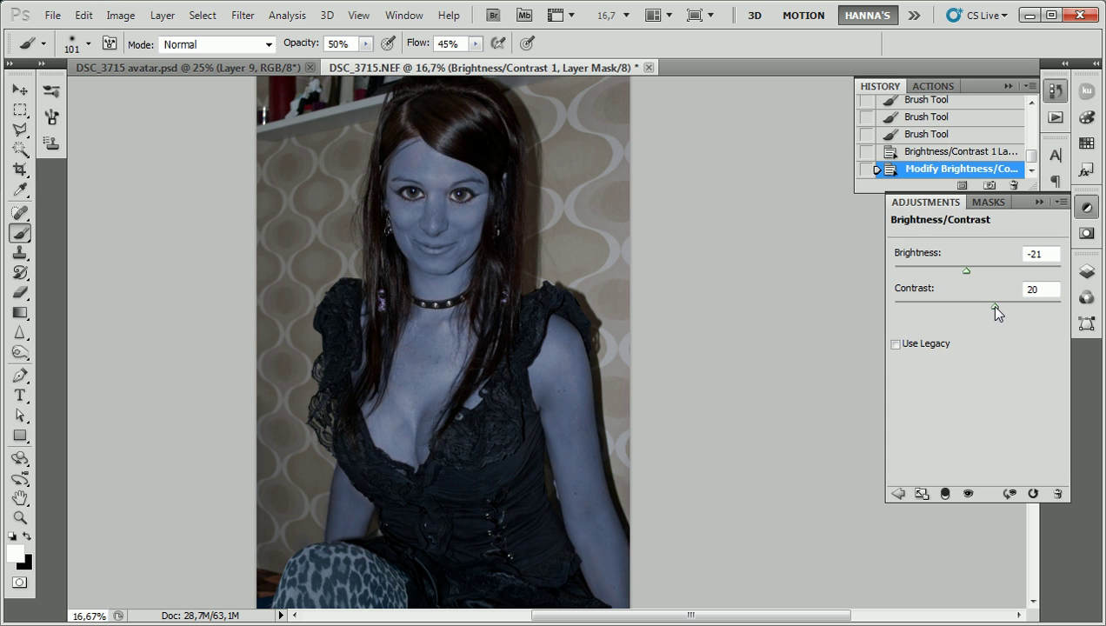
drag(964, 268, 960, 271)
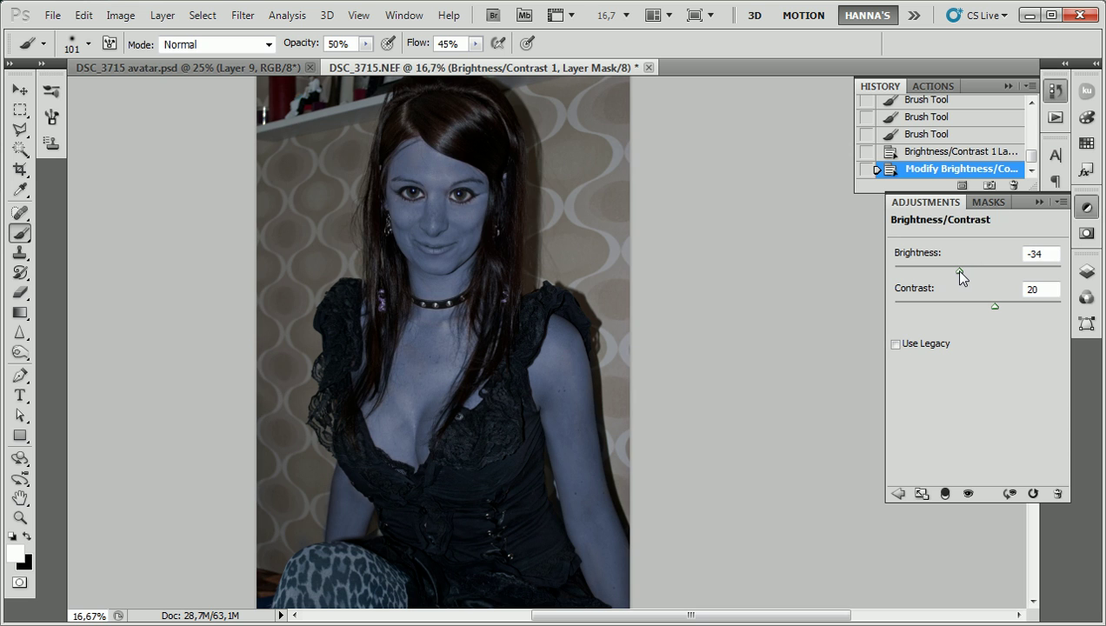
click(1035, 202)
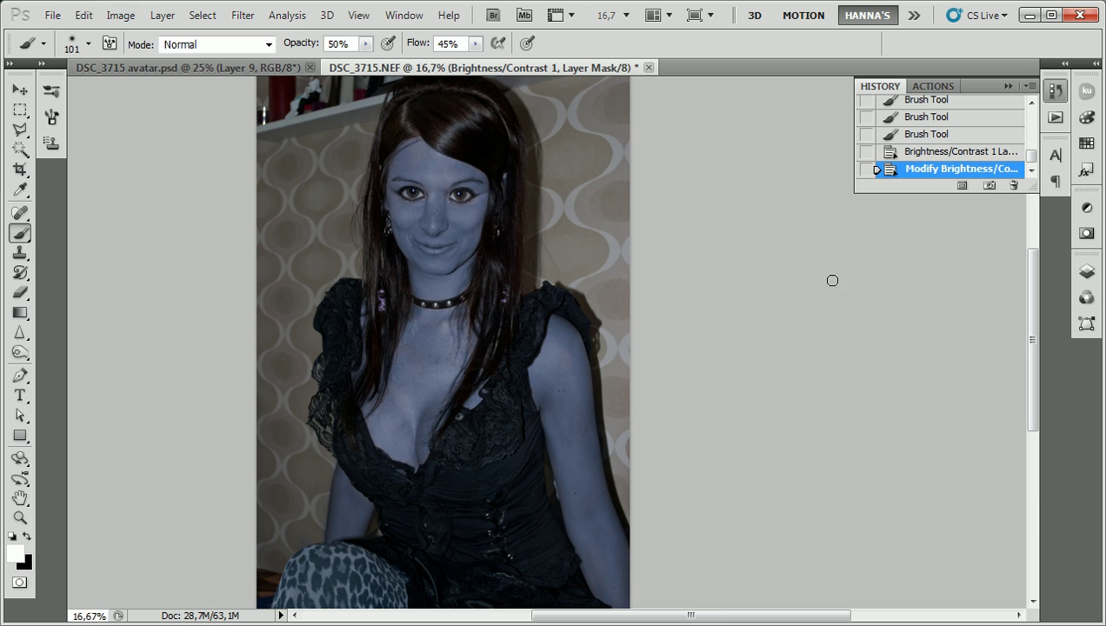
Step: Duplicate Layer 1 beneath the adjustment layers for retouching the eyes
ctrl+click(454, 198)
ctrl+click(447, 195)
ctrl+click(434, 223)
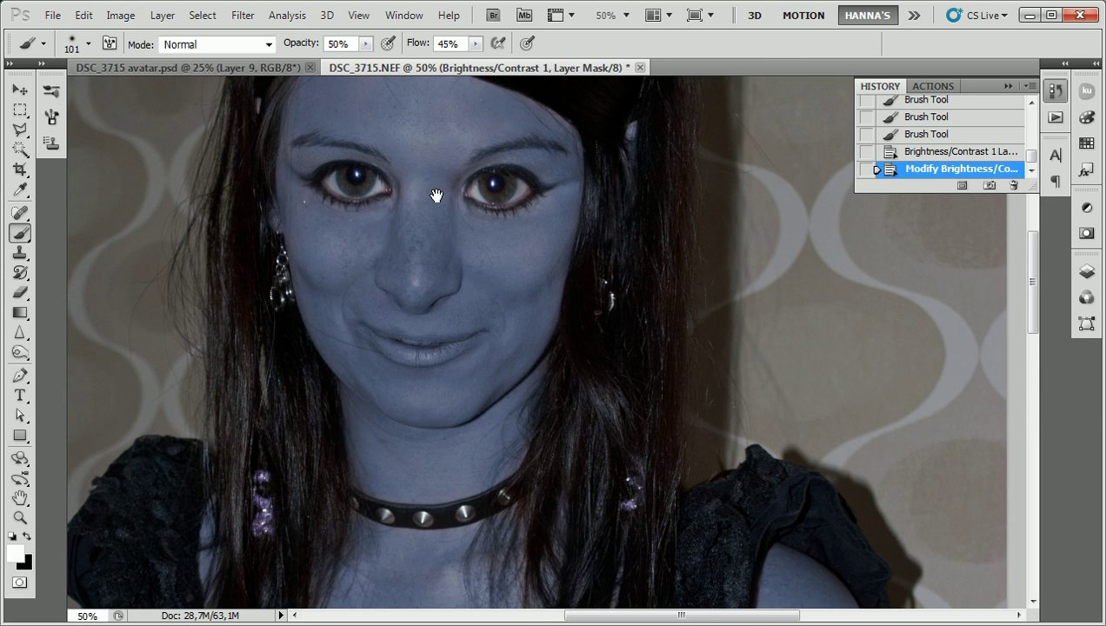
ctrl+click(432, 170)
drag(429, 184, 435, 260)
click(1086, 273)
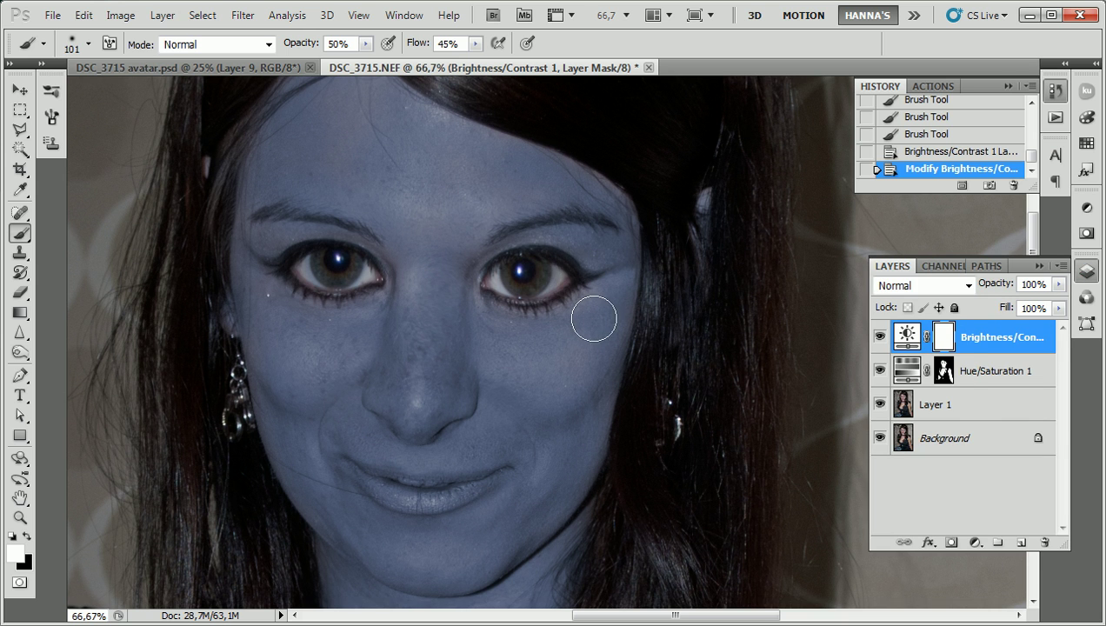
click(936, 407)
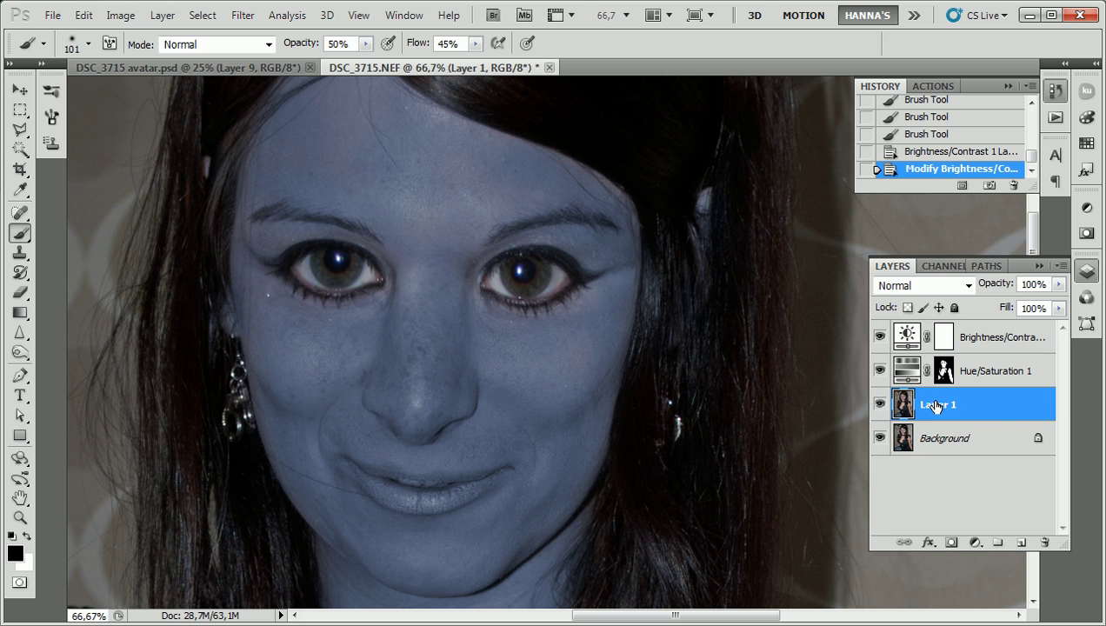
drag(970, 406, 1024, 544)
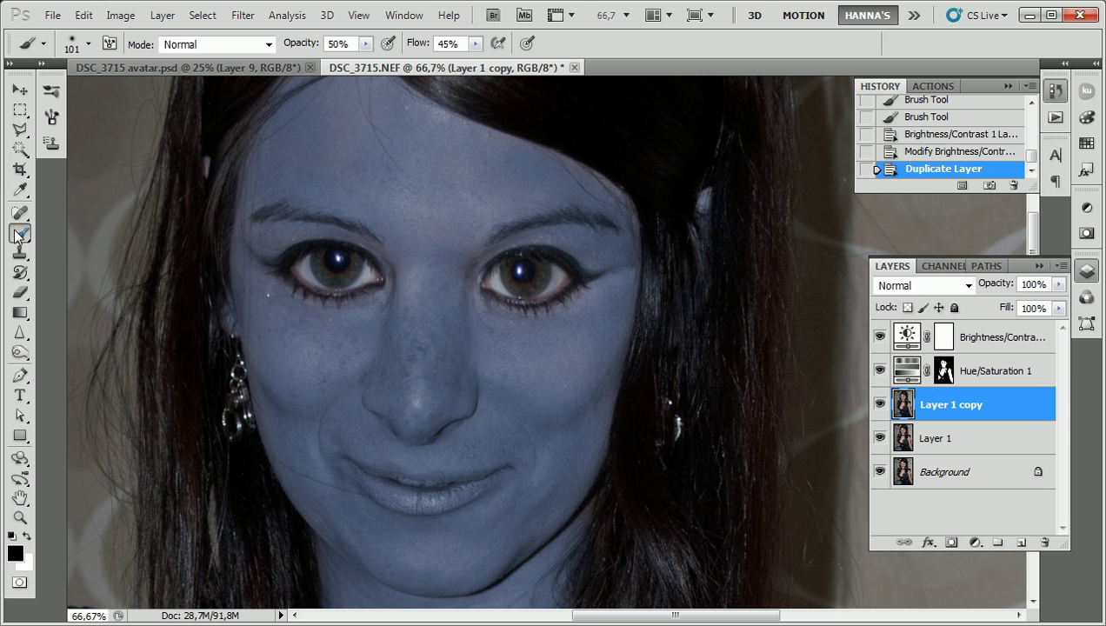
Step: Lighten both irises on Layer 1 copy with the Dodge tool, using the Shadows range and 100% exposure
click(21, 354)
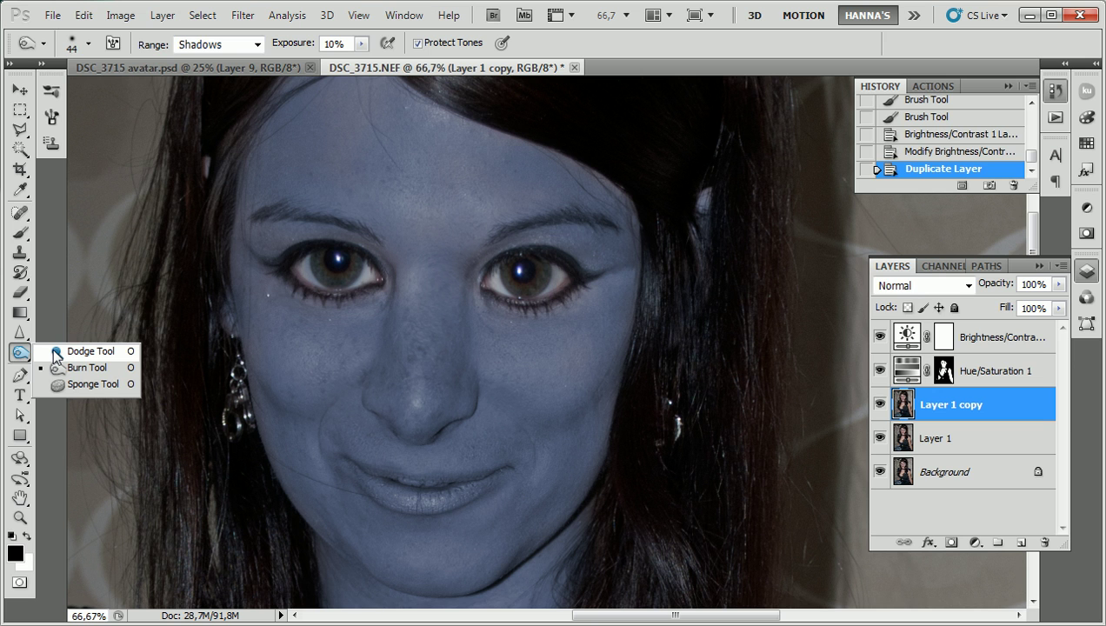
click(78, 351)
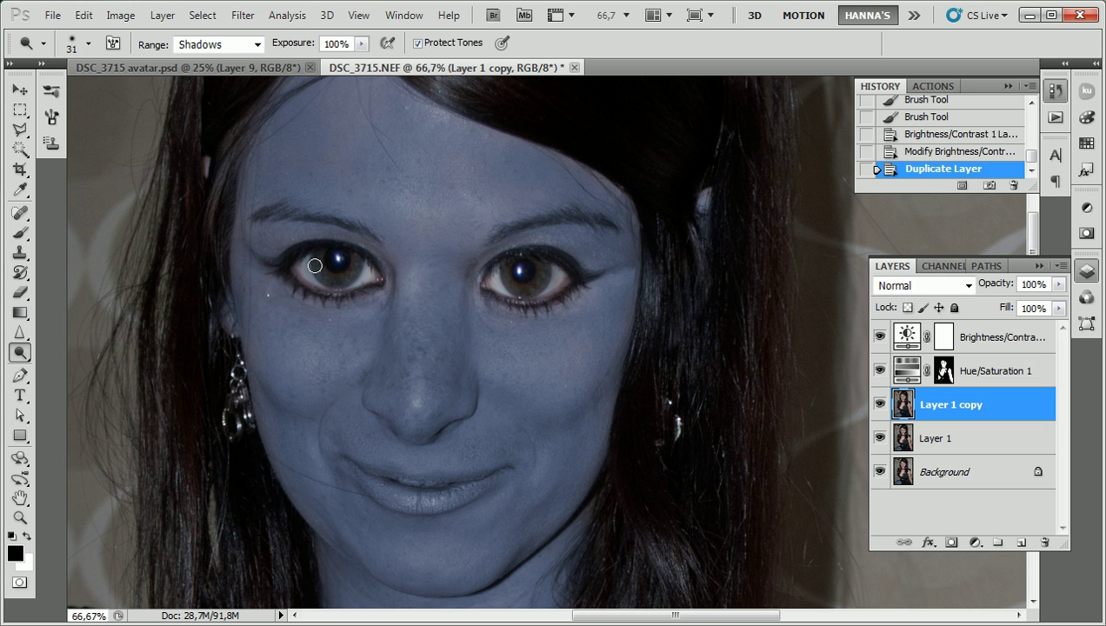
mouse_move(324, 252)
mouse_down()
mouse_move(347, 271)
mouse_move(352, 256)
mouse_move(334, 275)
mouse_move(325, 255)
mouse_move(320, 276)
mouse_move(329, 279)
mouse_move(354, 254)
mouse_move(324, 261)
mouse_up()
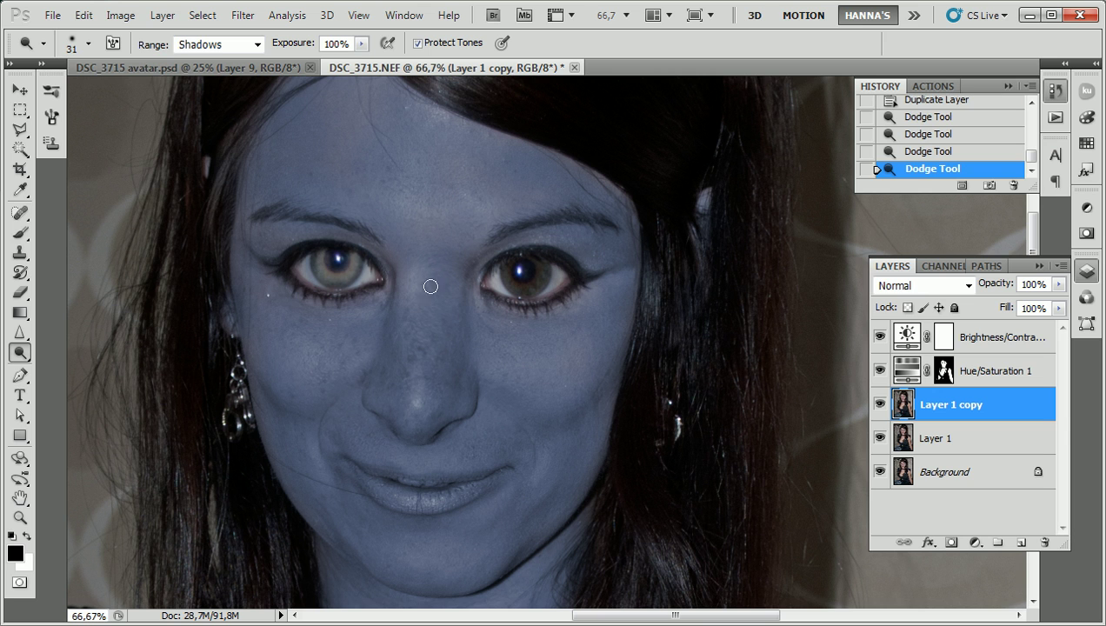
mouse_move(501, 279)
mouse_down()
mouse_move(536, 276)
mouse_move(534, 260)
mouse_move(536, 282)
mouse_move(519, 283)
mouse_move(512, 270)
mouse_move(532, 287)
mouse_move(536, 261)
mouse_move(535, 282)
mouse_move(522, 287)
mouse_move(511, 267)
mouse_move(521, 275)
mouse_move(479, 287)
mouse_up()
Step: Darken the outer rims of both irises with the Burn tool, using the Shadows range and 10% exposure
right_click(32, 351)
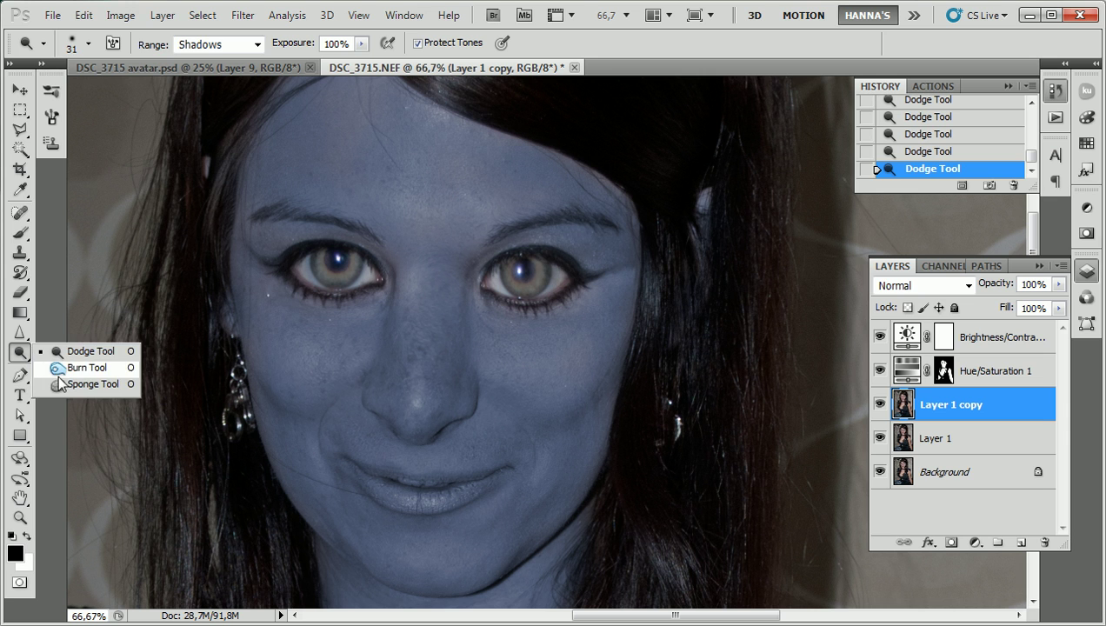
click(74, 368)
drag(316, 260, 318, 265)
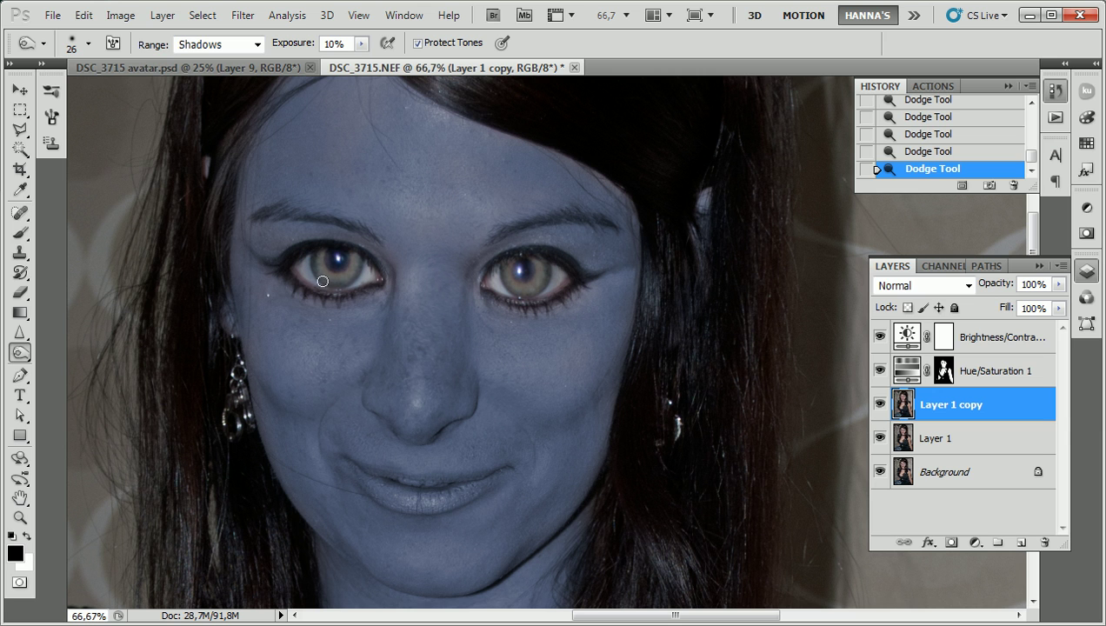
mouse_move(354, 274)
mouse_down()
mouse_move(359, 257)
mouse_move(325, 264)
mouse_up()
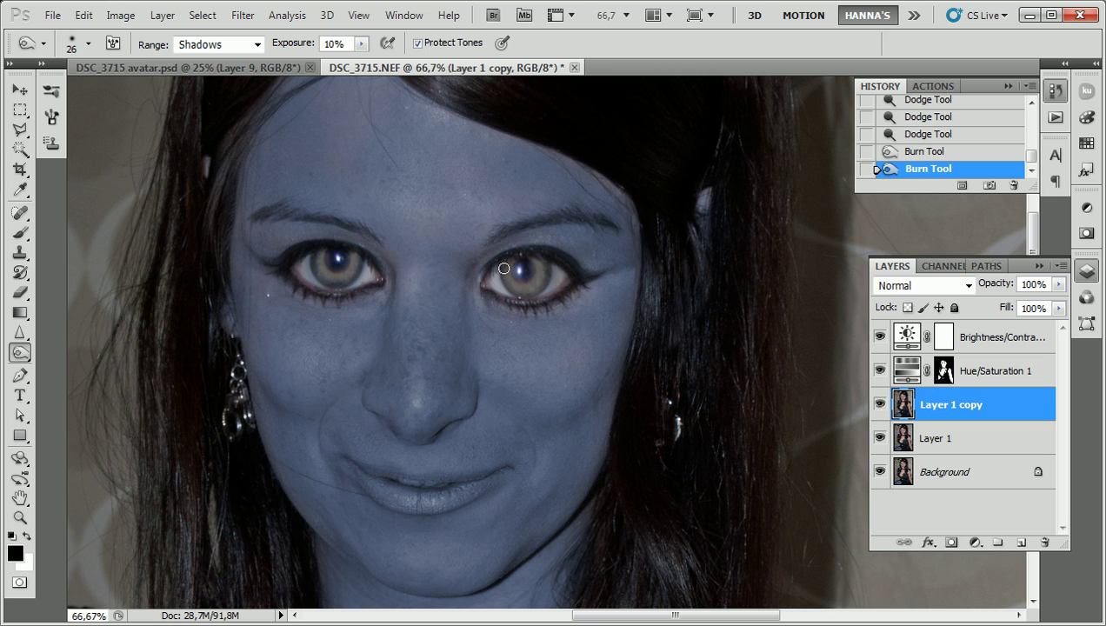
mouse_move(538, 291)
mouse_down()
mouse_move(545, 267)
mouse_move(502, 263)
mouse_up()
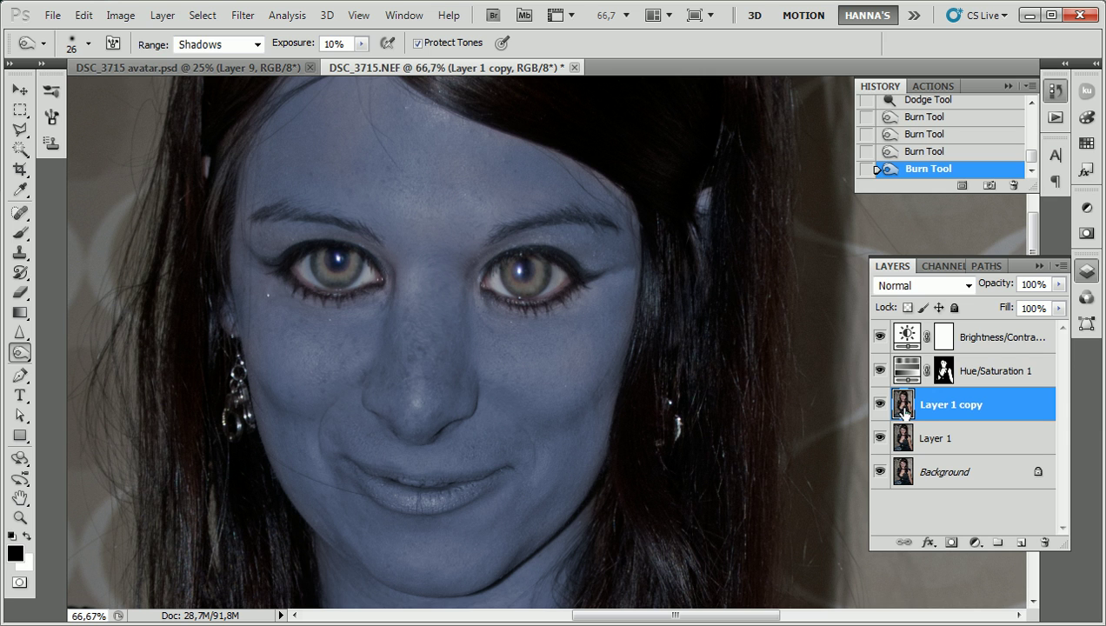
Step: Add a colorized Hue/Saturation layer above Brightness/Contrast with Hue 49 and Lightness +19, lowering Saturation slightly below 25
click(1005, 344)
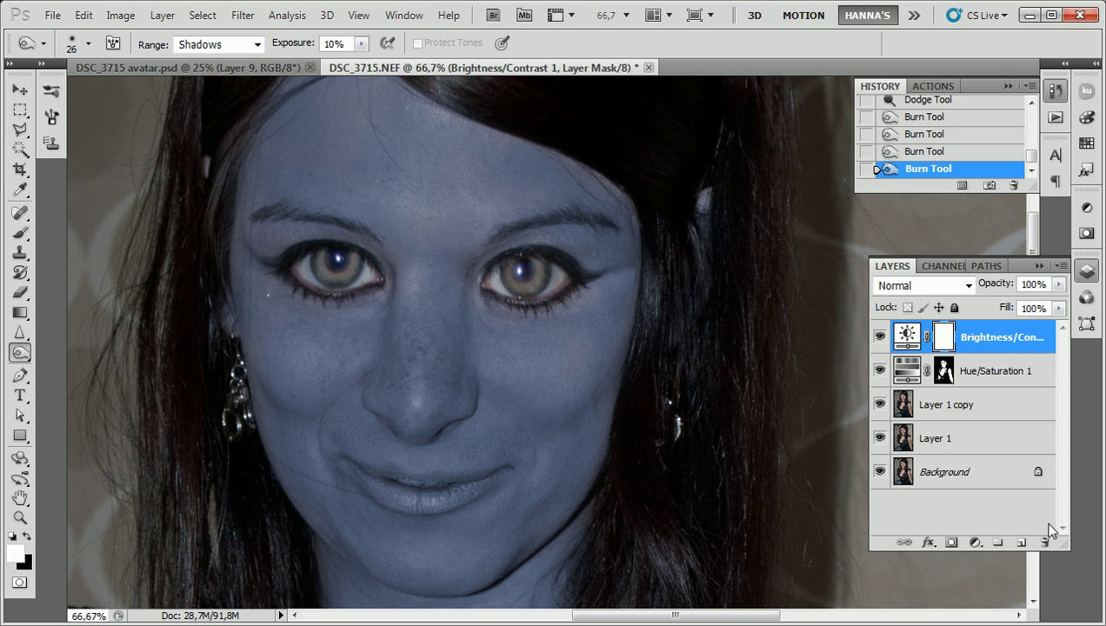
click(975, 542)
click(1029, 352)
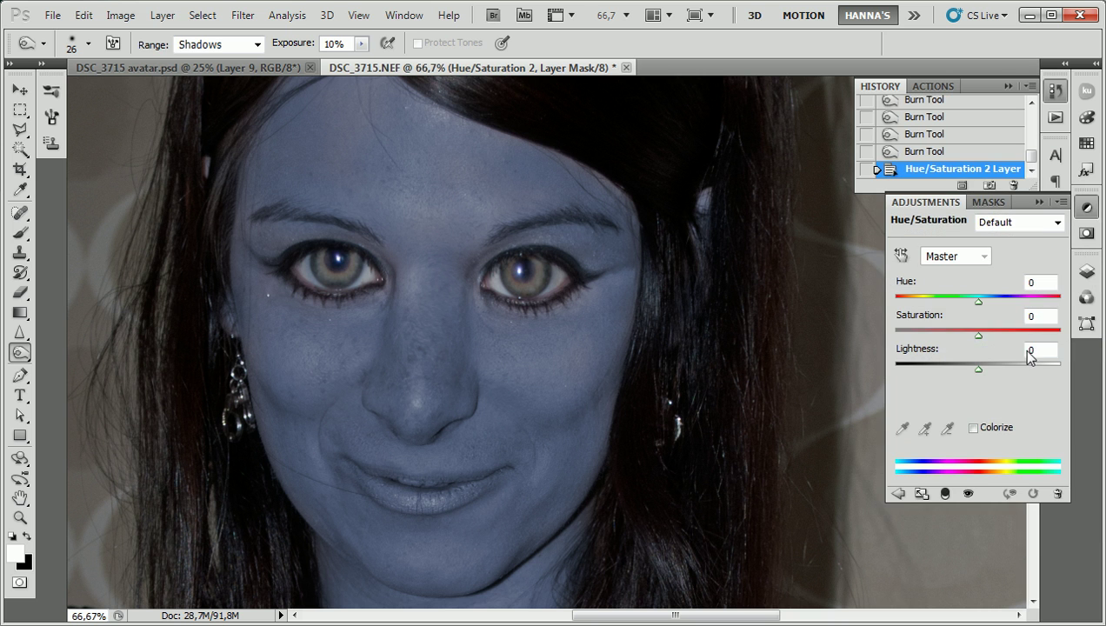
click(974, 428)
mouse_move(897, 301)
mouse_down()
mouse_move(927, 303)
mouse_move(917, 304)
mouse_up()
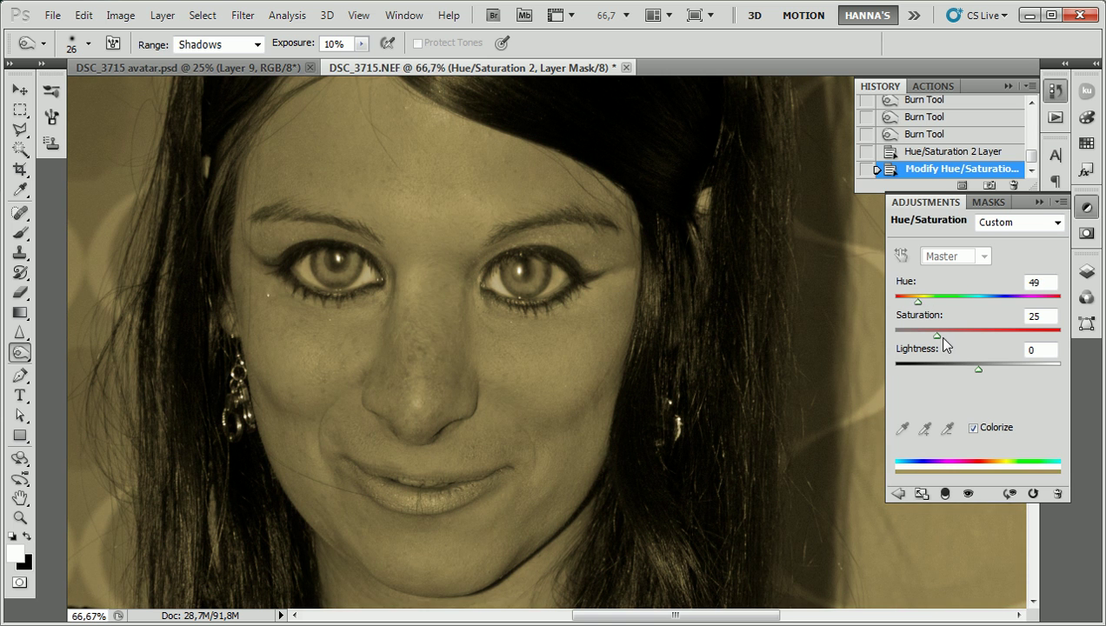
drag(980, 370, 995, 370)
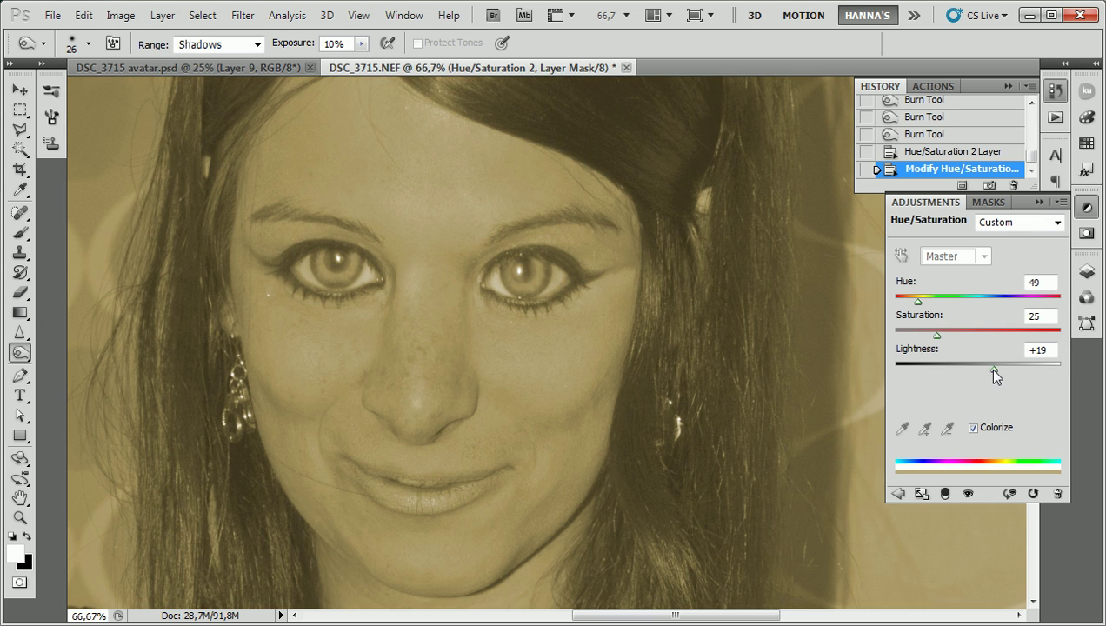
drag(941, 345, 931, 346)
click(1035, 201)
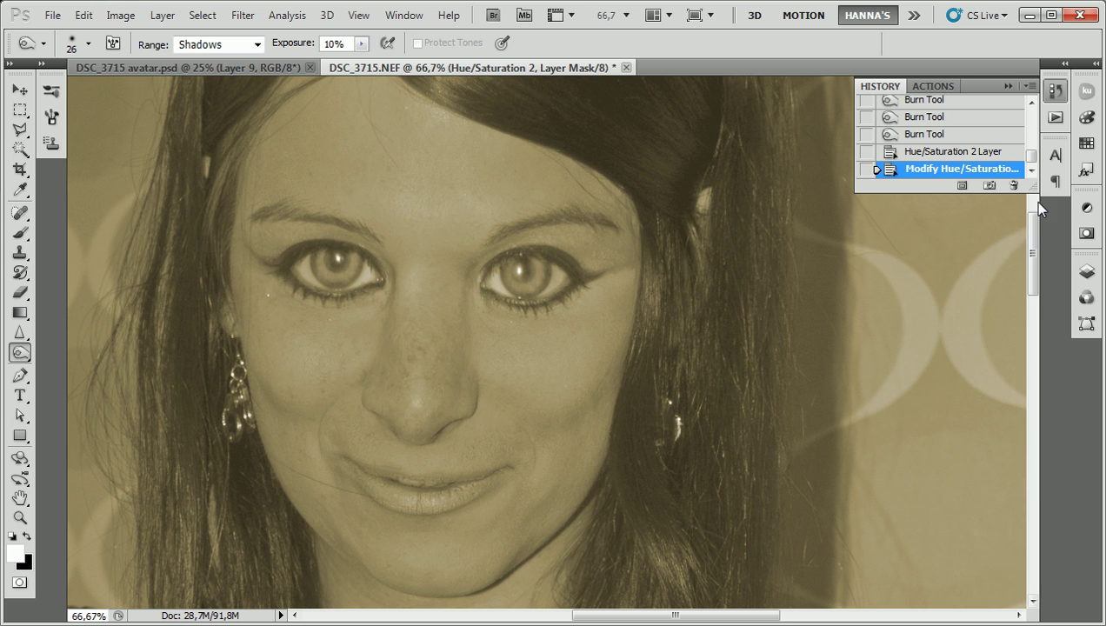
Step: Set the Hue/Saturation 2 layer's opacity to 88% and fill its mask with black
click(1085, 276)
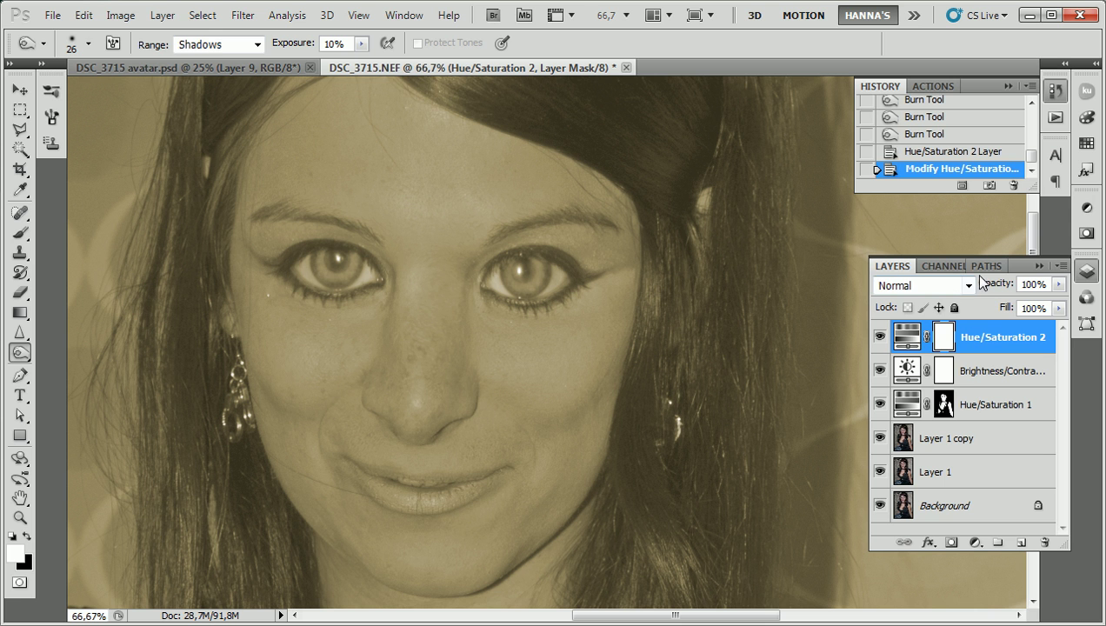
mouse_move(992, 285)
mouse_down()
mouse_move(972, 286)
mouse_move(982, 287)
mouse_up()
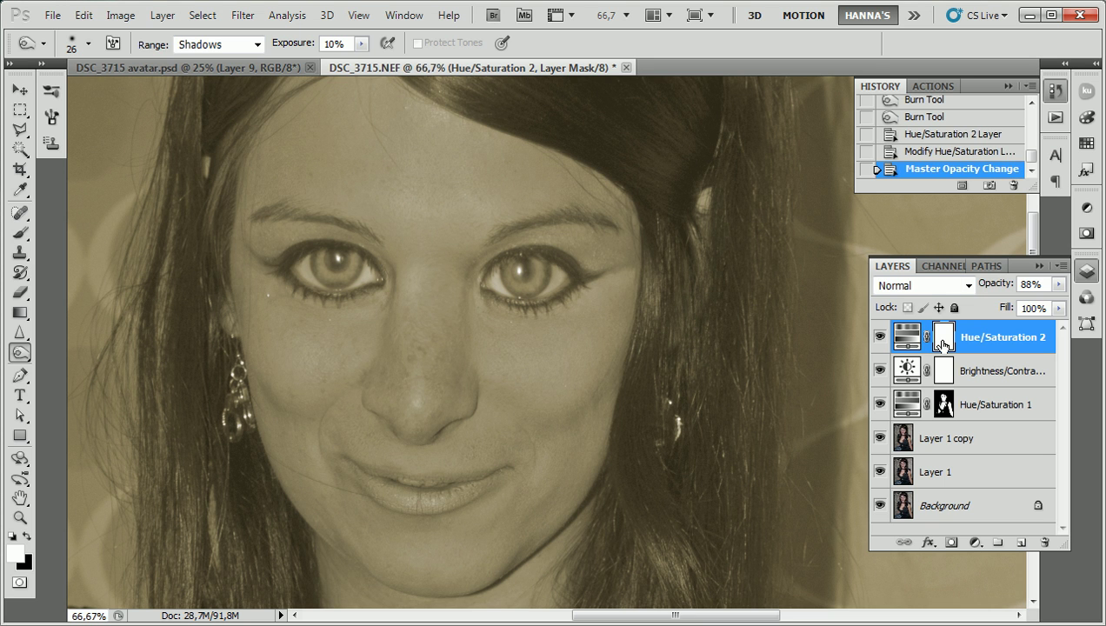
click(922, 332)
key(alt+BackSpace)
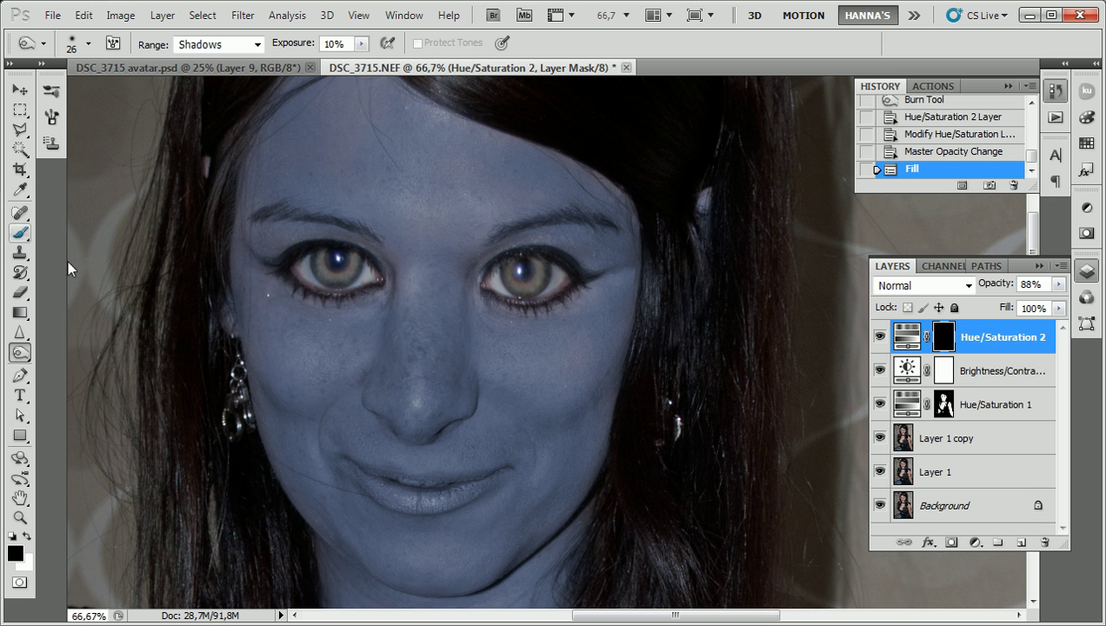
Step: Paint white over both irises on the Hue/Saturation 2 mask with a 24 px brush at 90% hardness to color them yellow
key(b)
click(27, 536)
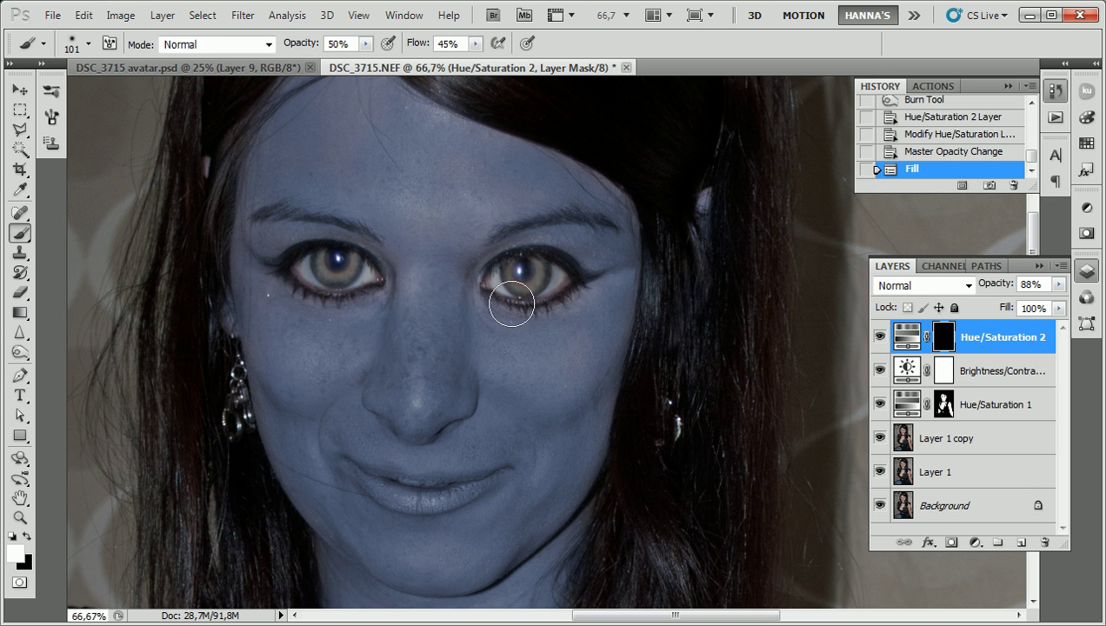
right_click(575, 285)
mouse_move(667, 319)
mouse_down()
mouse_move(611, 322)
mouse_move(686, 355)
mouse_up()
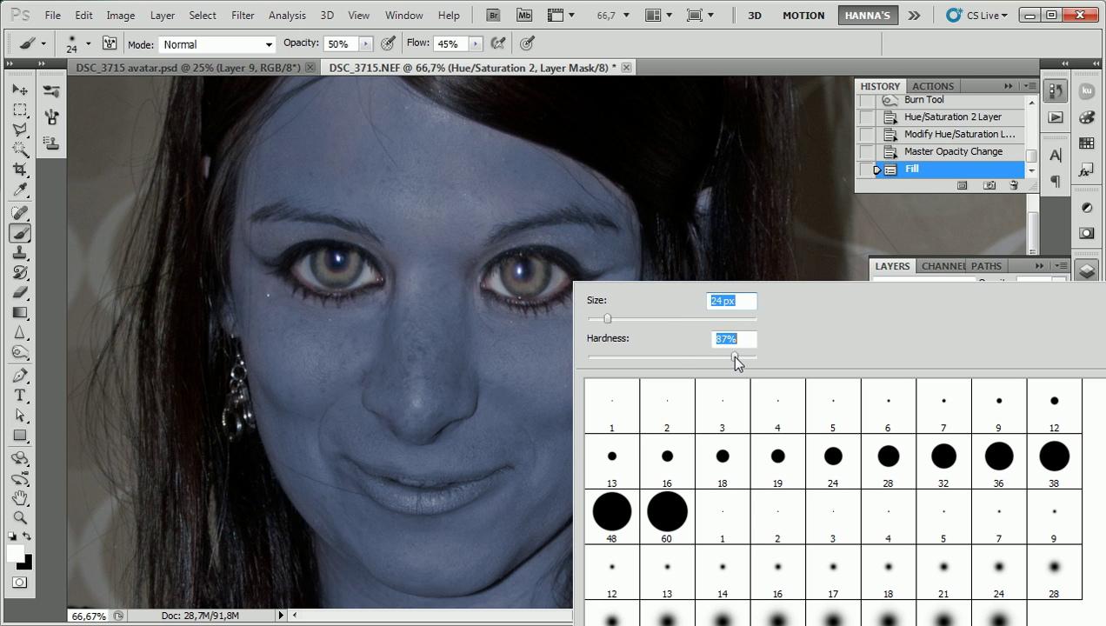
drag(737, 356, 739, 355)
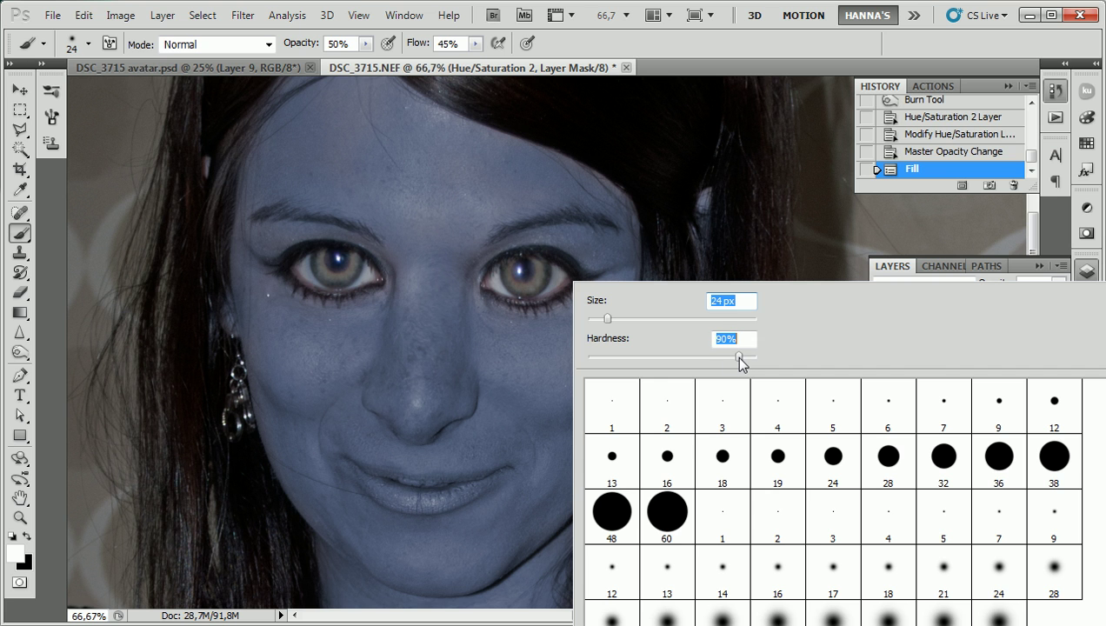
click(508, 270)
mouse_move(505, 272)
mouse_down()
mouse_move(531, 291)
mouse_move(544, 269)
mouse_move(525, 292)
mouse_move(507, 284)
mouse_move(511, 263)
mouse_move(512, 276)
mouse_move(544, 268)
mouse_up()
mouse_move(344, 261)
mouse_down()
mouse_move(323, 277)
mouse_move(318, 258)
mouse_move(327, 275)
mouse_move(350, 277)
mouse_move(330, 283)
mouse_move(356, 259)
mouse_move(337, 278)
mouse_move(315, 254)
mouse_move(334, 276)
mouse_move(355, 260)
mouse_move(346, 279)
mouse_move(348, 262)
mouse_move(332, 276)
mouse_move(319, 255)
mouse_move(352, 262)
mouse_up()
drag(523, 264, 519, 261)
mouse_move(331, 254)
mouse_down()
mouse_move(347, 255)
mouse_move(321, 269)
mouse_up()
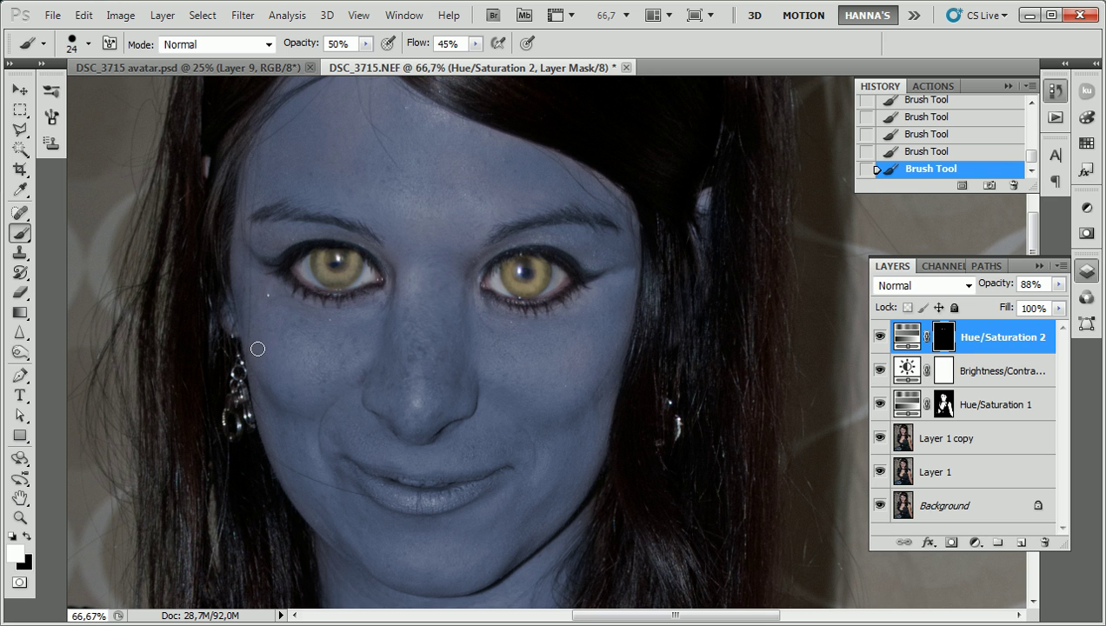
Step: Add a new layer and fill an elliptical selection over the pupil of the eye on the image's left with black
click(1022, 542)
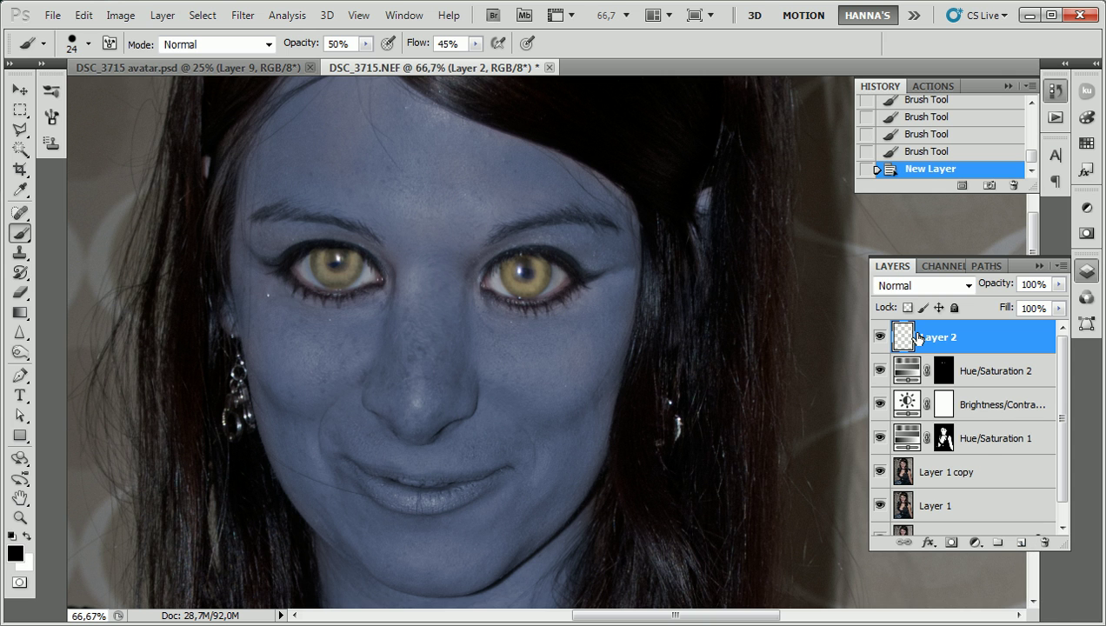
drag(19, 110, 87, 119)
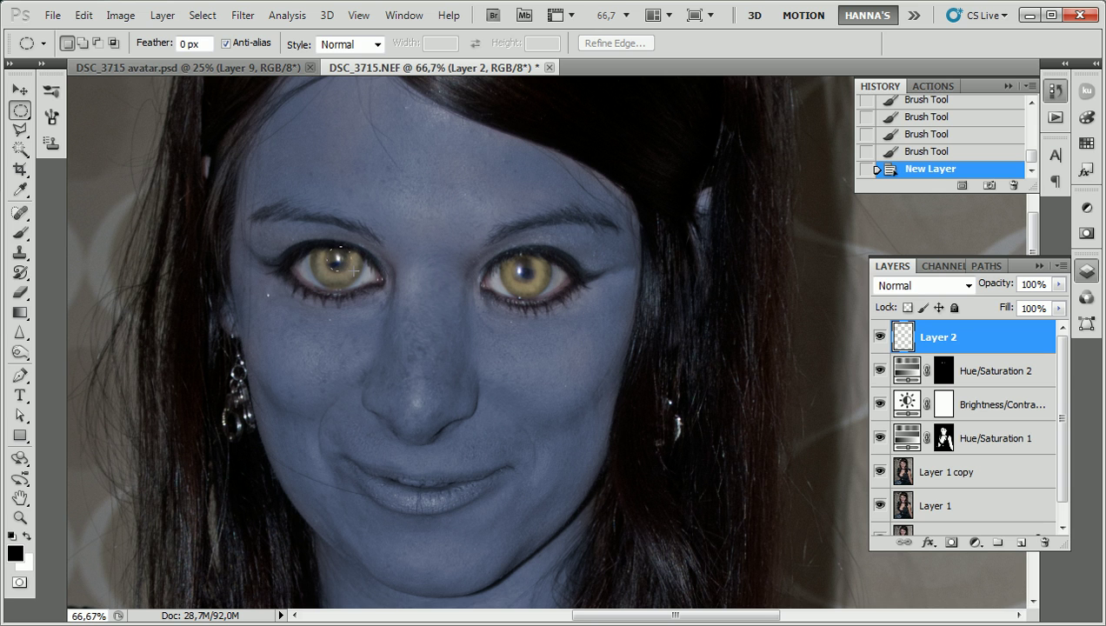
drag(351, 267, 351, 272)
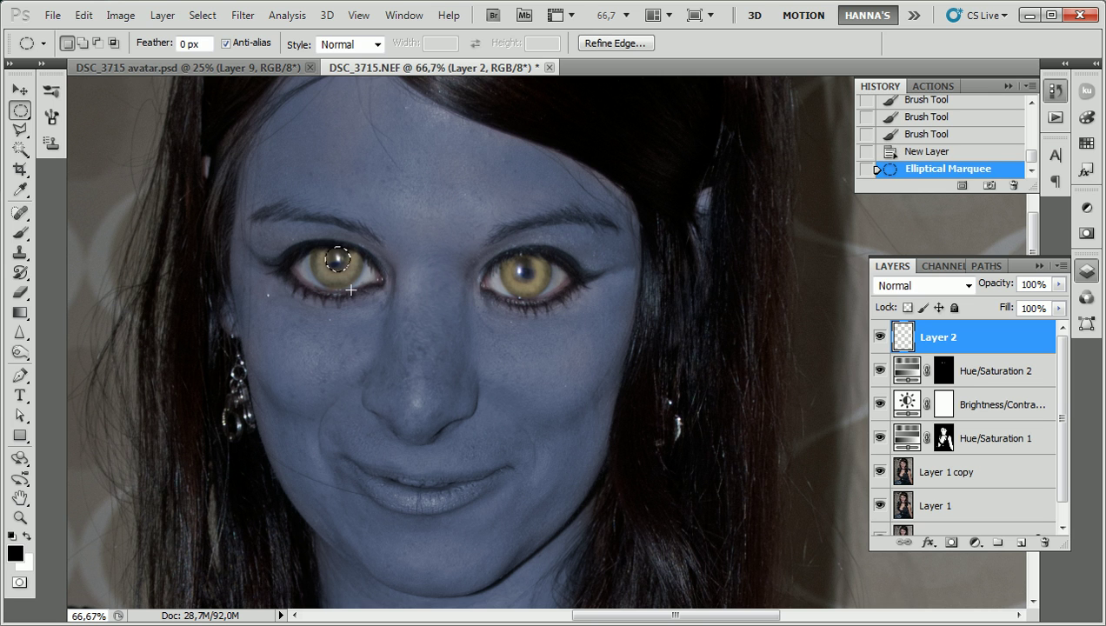
key(alt+BackSpace)
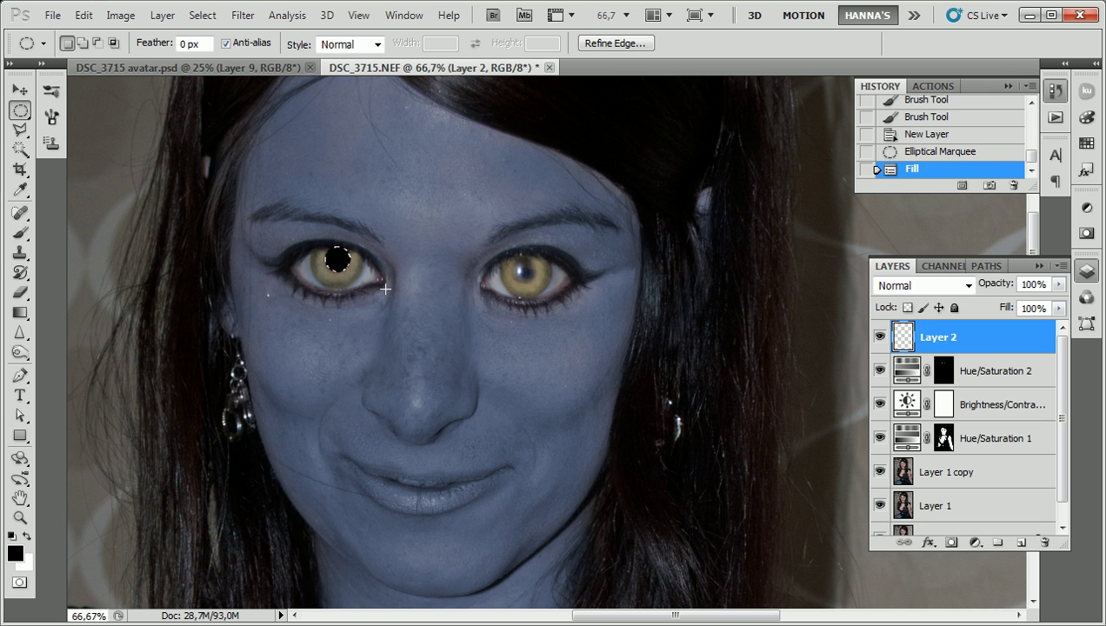
Step: Move the elliptical selection onto the other eye's pupil, fill it with black, nudge it up slightly and deselect
drag(341, 259, 361, 261)
drag(476, 290, 523, 272)
key(alt+BackSpace)
click(19, 92)
key(Up)
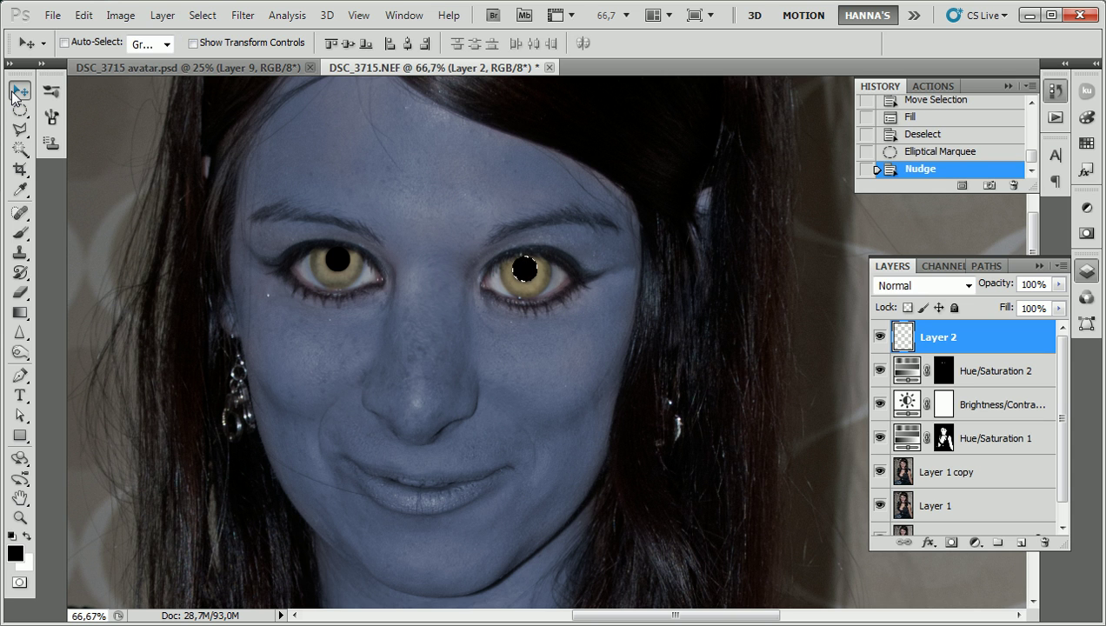
key(ctrl+d)
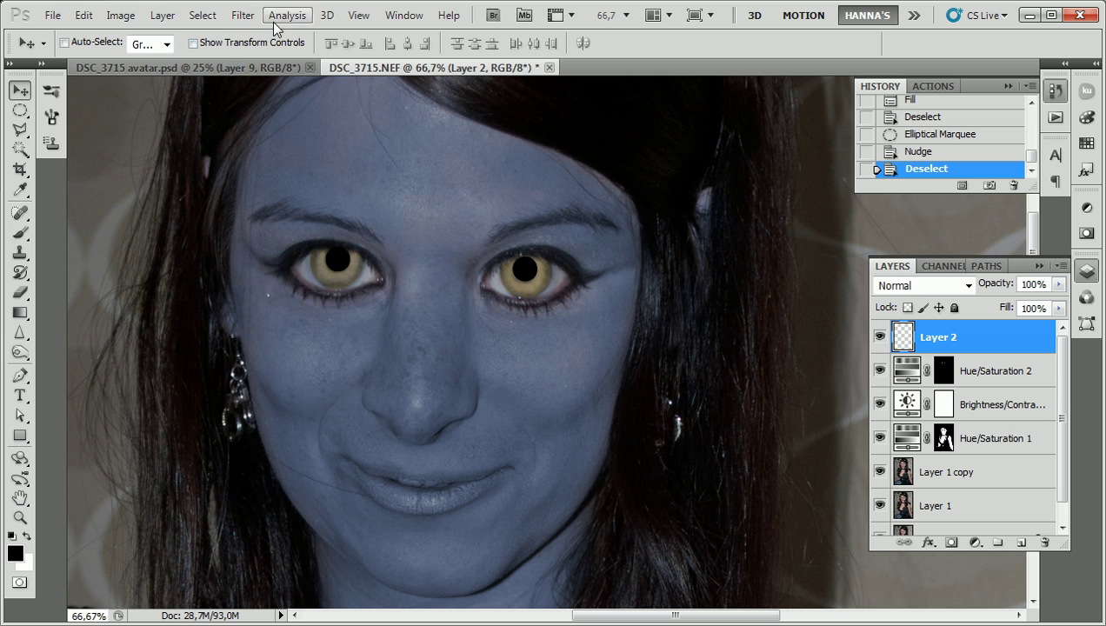
Step: Soften the black pupils on Layer 2 with a Gaussian Blur of 0.7 pixels
click(242, 15)
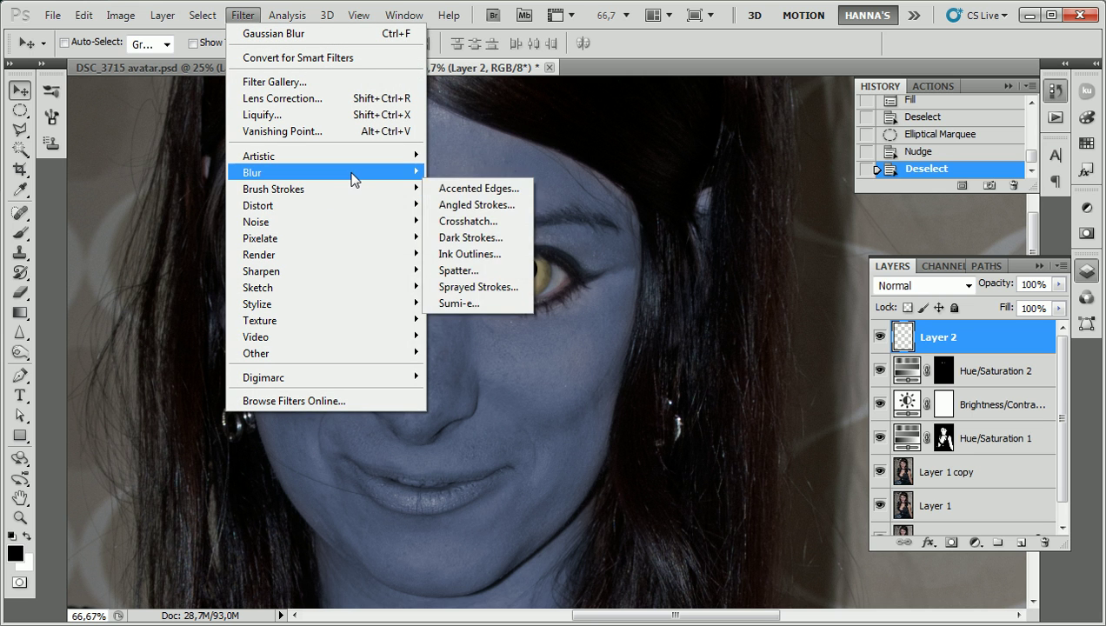
mouse_move(353, 174)
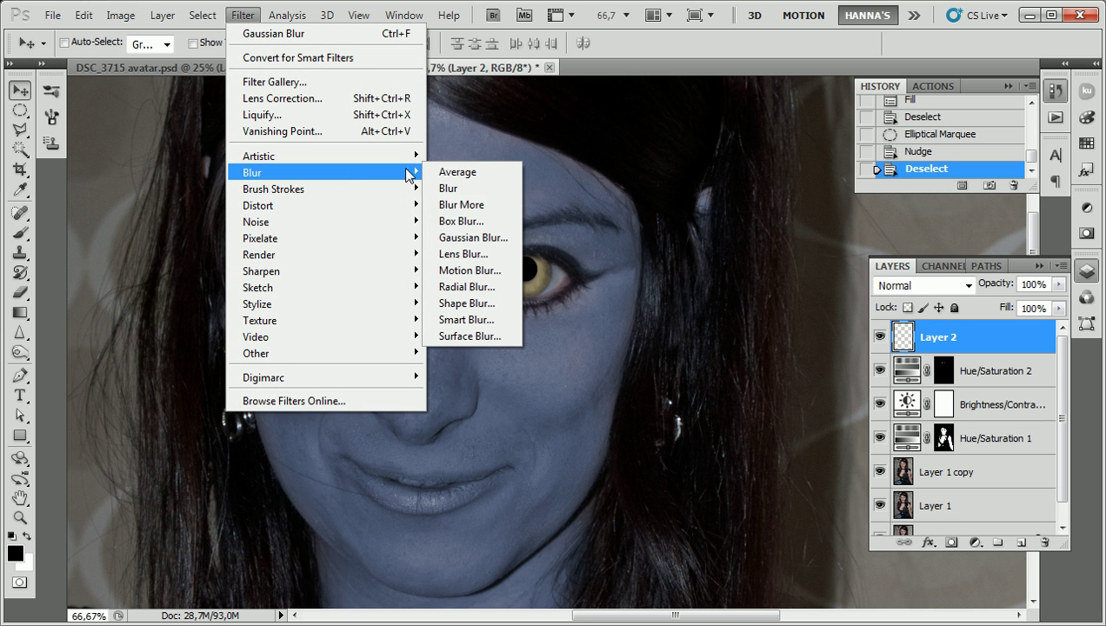
click(474, 237)
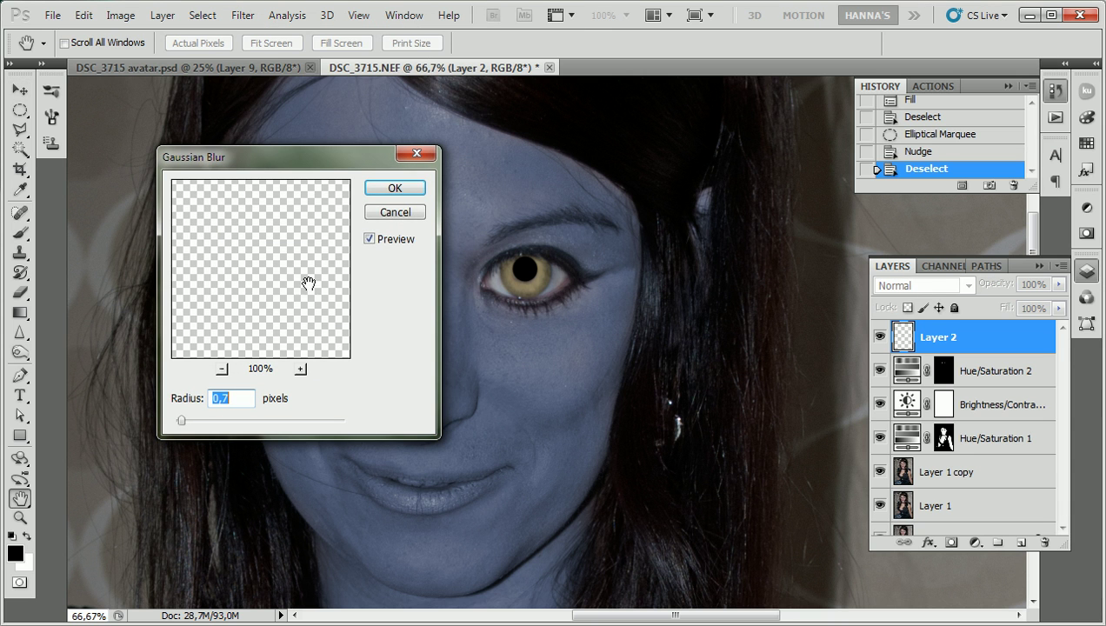
click(221, 369)
click(222, 369)
drag(235, 244, 316, 249)
click(301, 368)
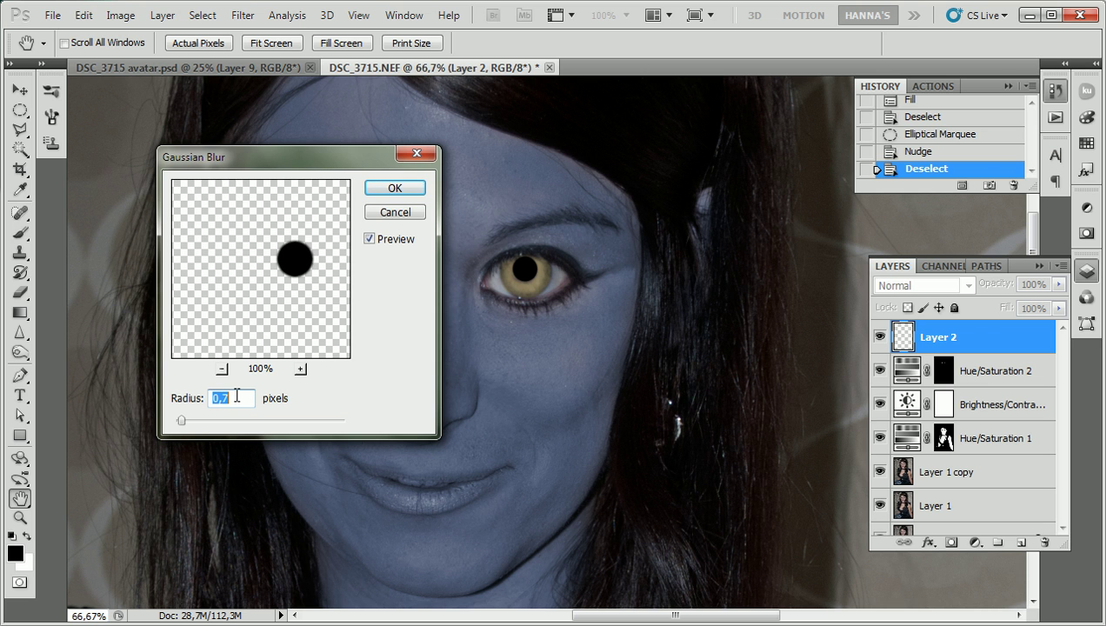
click(394, 188)
key(v)
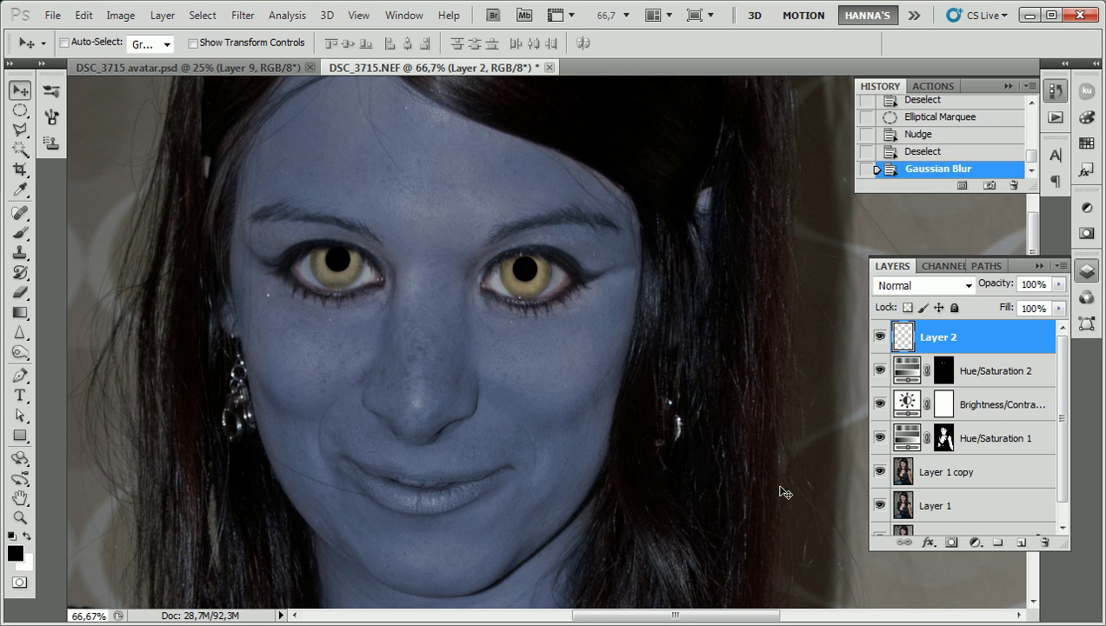
Step: On a new layer above the pupils, paint a small white highlight in each pupil with an 11 px brush at 100% opacity and flow
click(1022, 542)
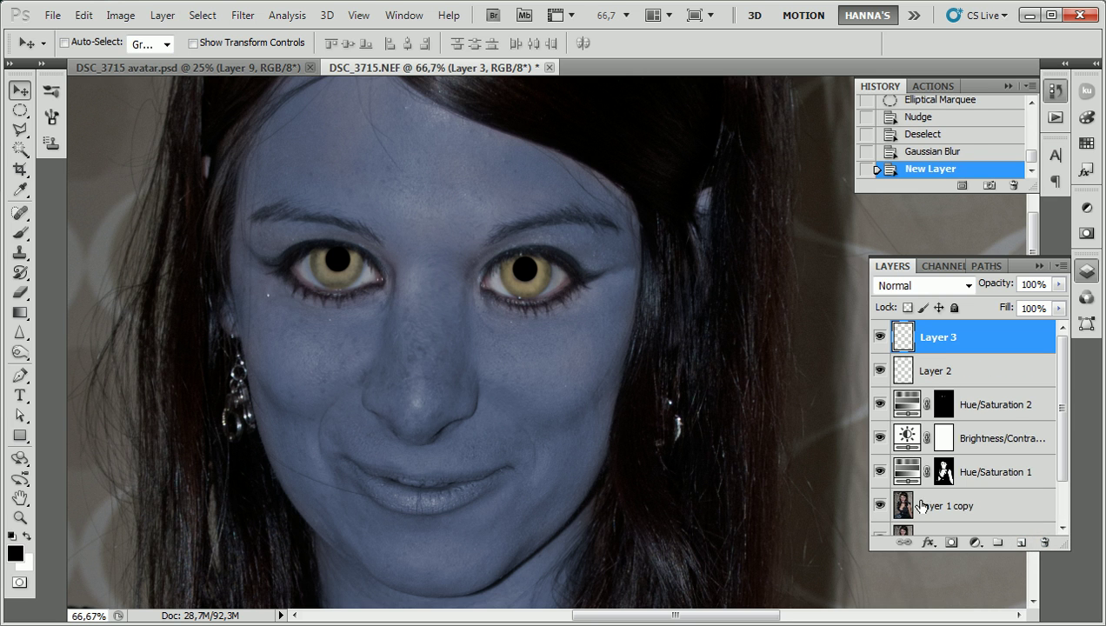
click(20, 234)
right_click(345, 260)
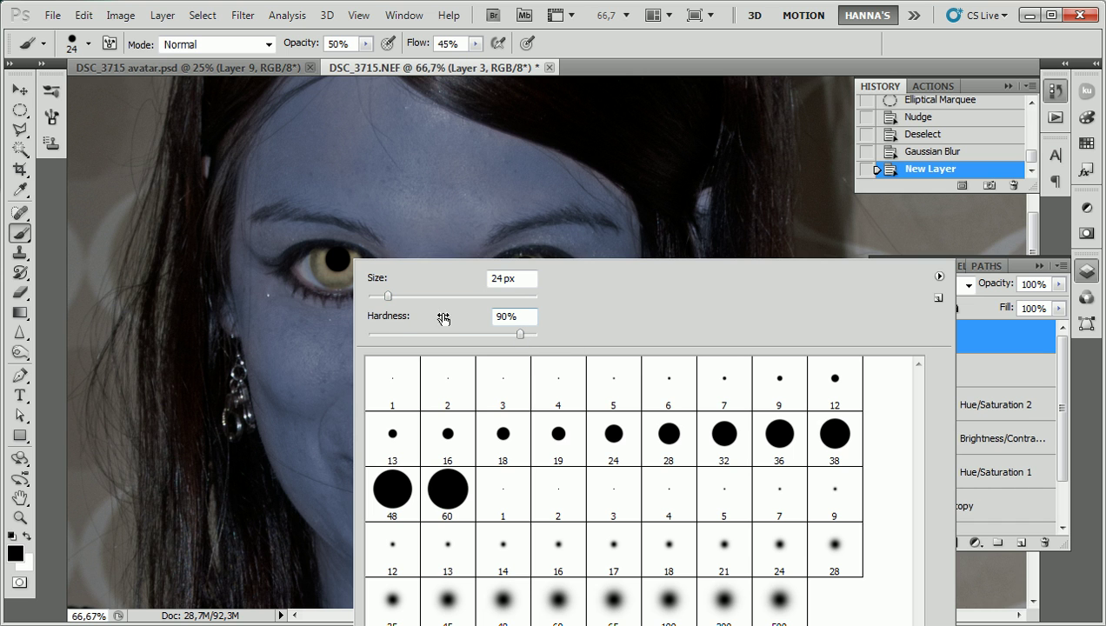
drag(383, 300, 376, 300)
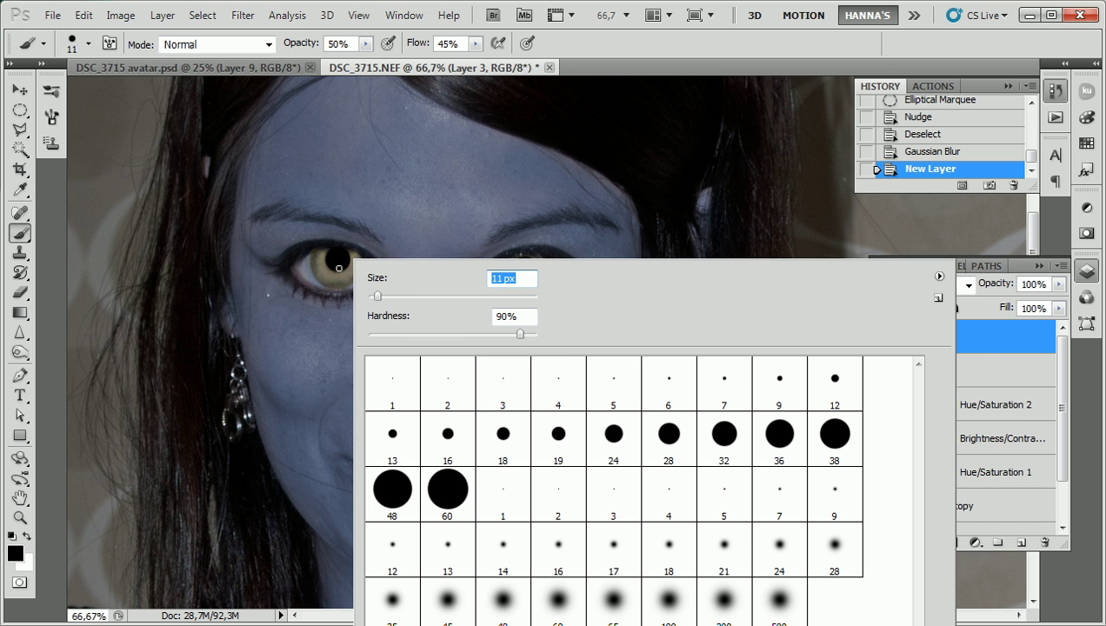
click(27, 538)
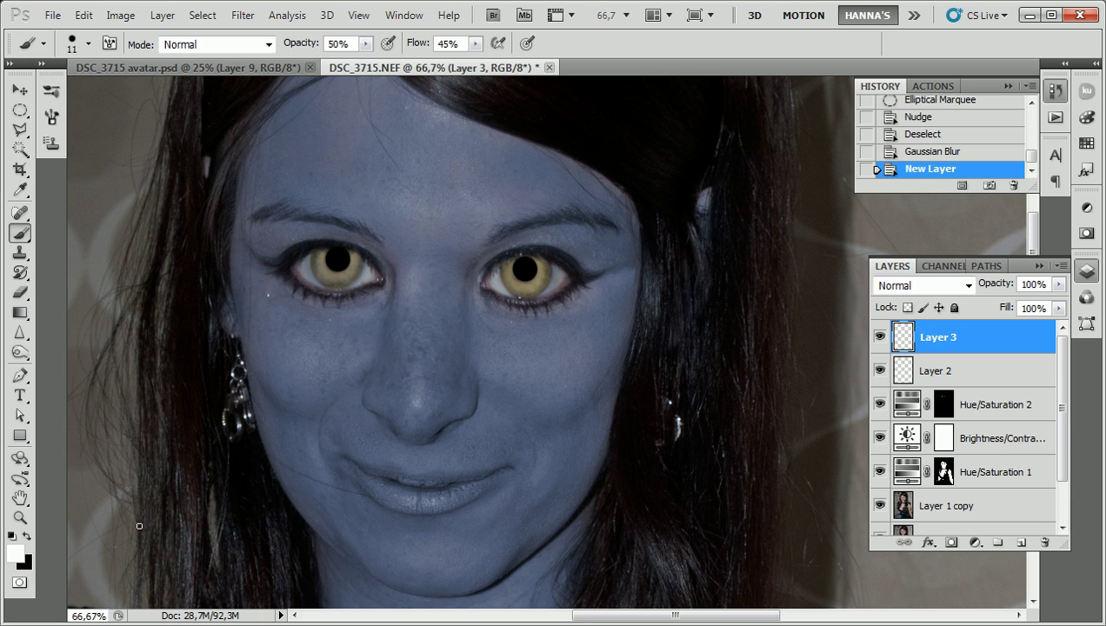
click(333, 254)
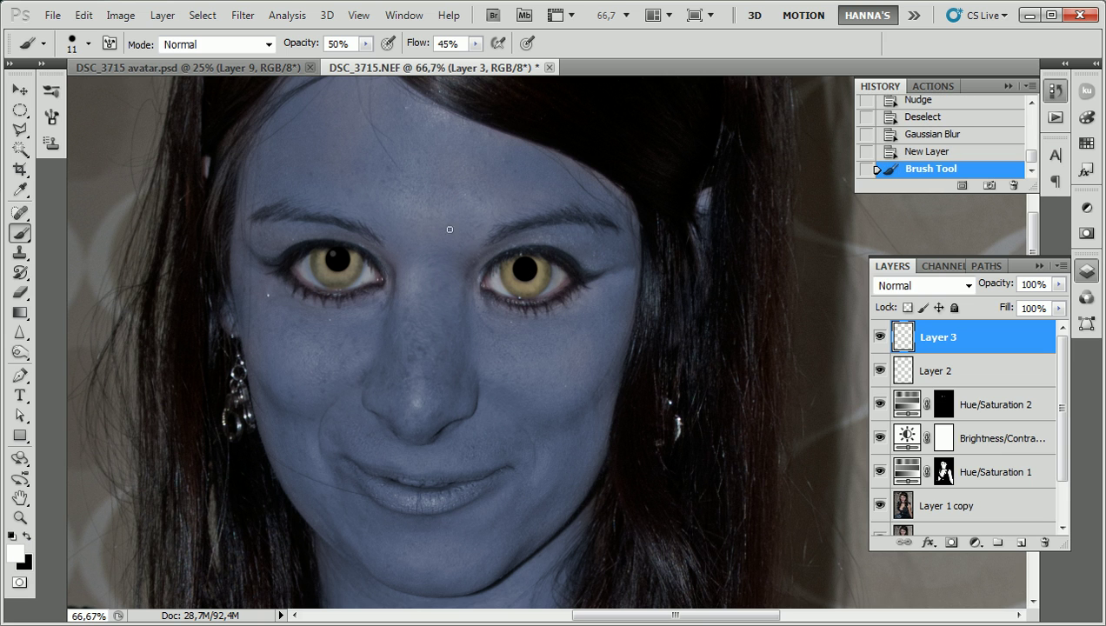
key(ctrl+z)
drag(316, 44, 588, 57)
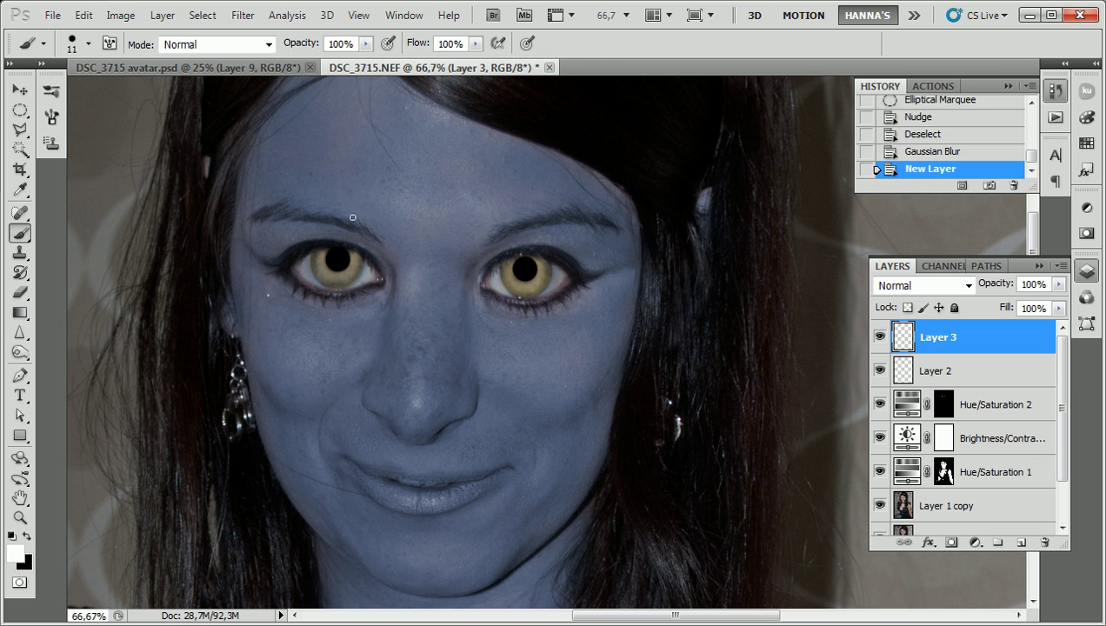
click(333, 254)
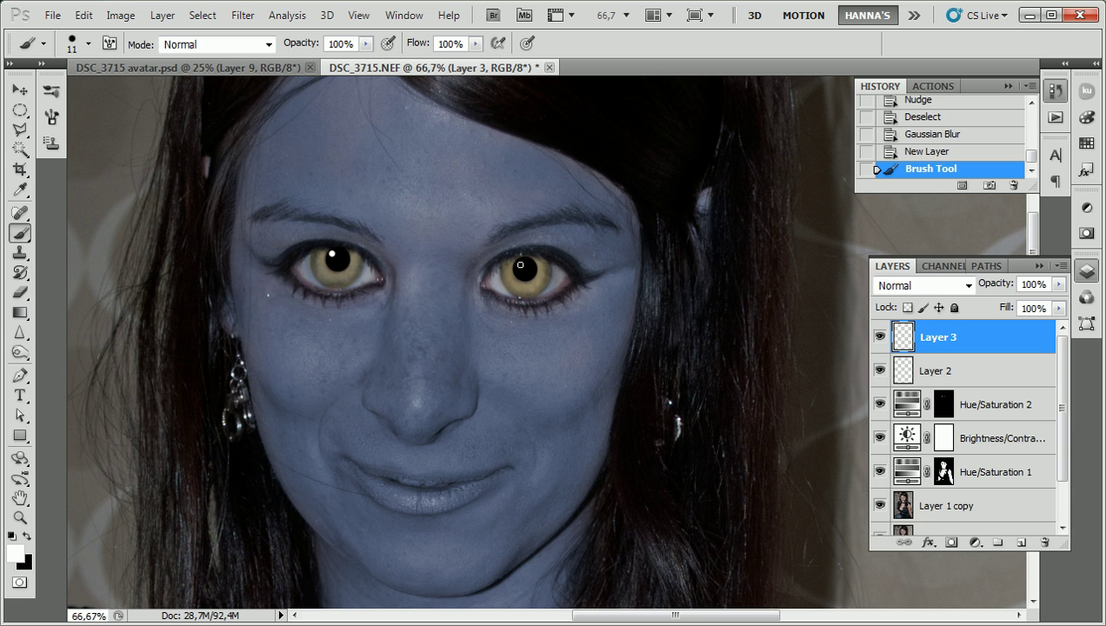
click(520, 263)
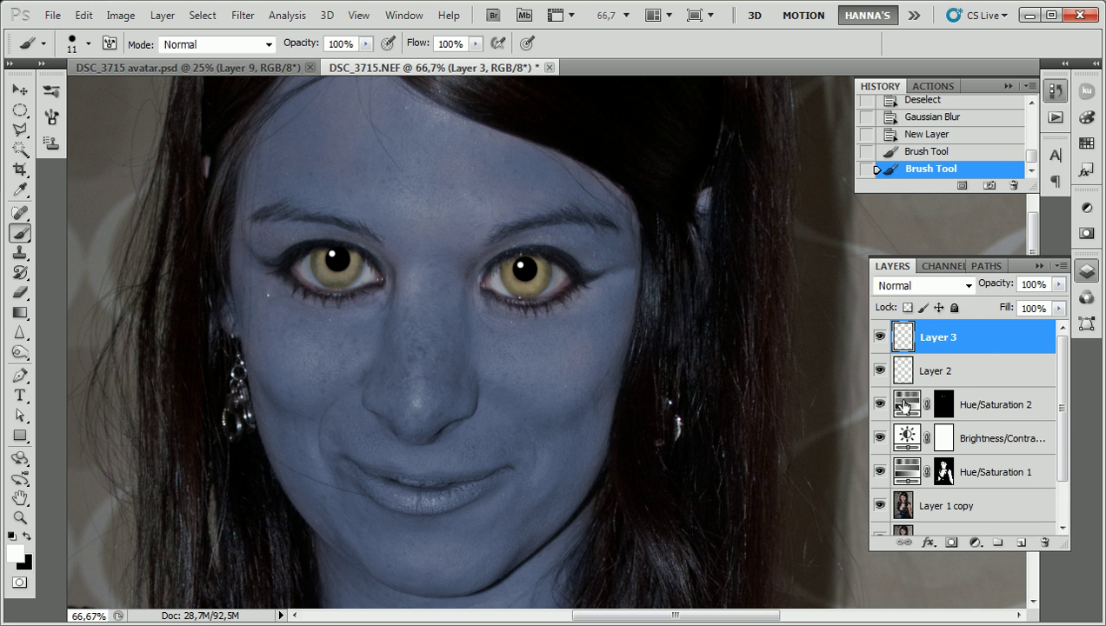
Step: Set the Hue/Saturation 2 layer to Hue 55, Saturation 32 and Lightness -4, and raise its opacity to 96%
click(901, 405)
double_click(901, 401)
drag(917, 300, 920, 300)
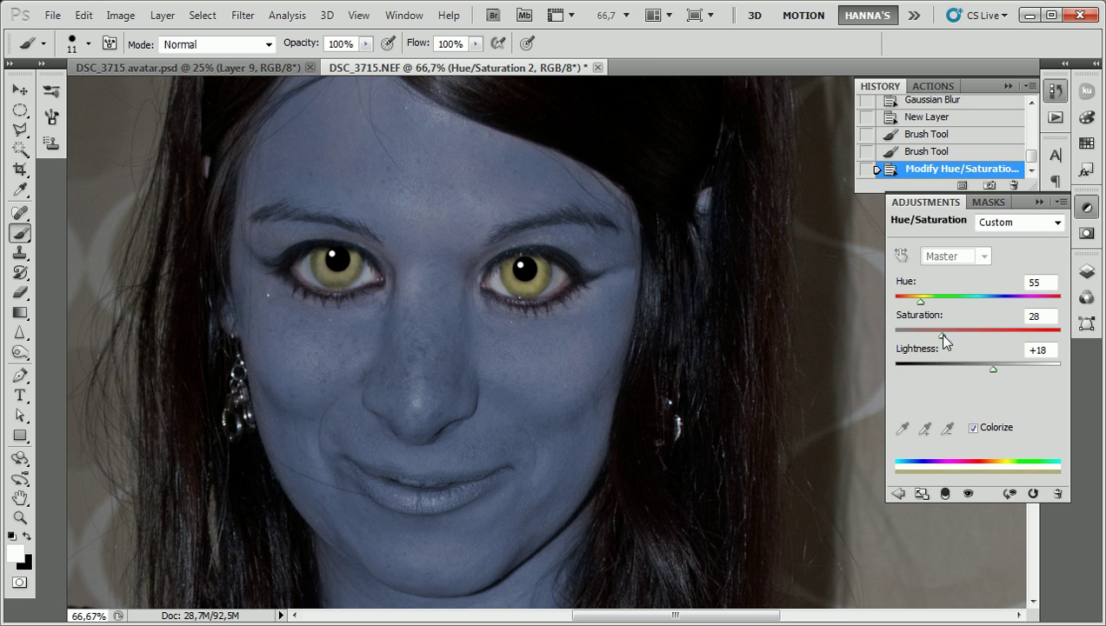
drag(944, 336, 949, 336)
mouse_move(988, 373)
mouse_down()
mouse_move(964, 369)
mouse_move(975, 367)
mouse_up()
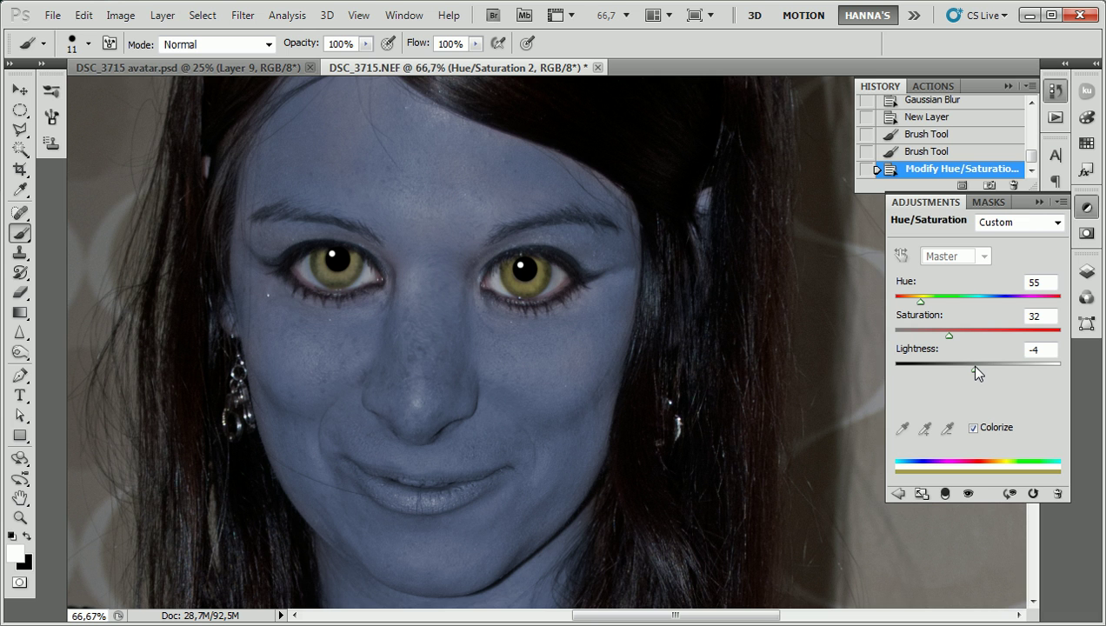
click(1038, 202)
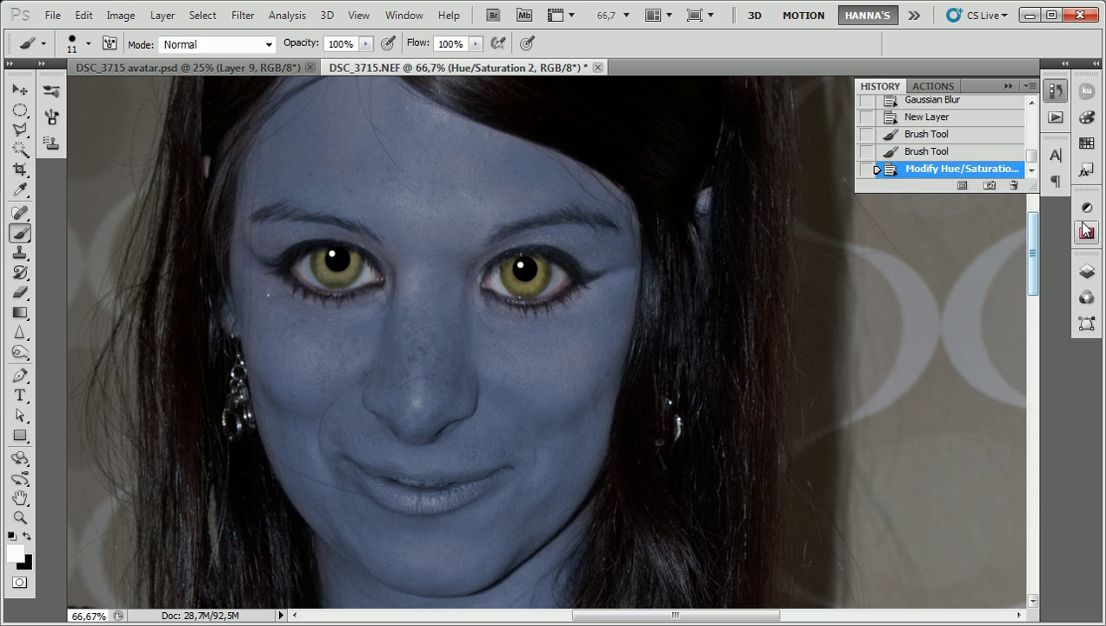
click(1087, 270)
mouse_move(1002, 287)
mouse_down()
mouse_move(978, 287)
mouse_move(1016, 289)
mouse_up()
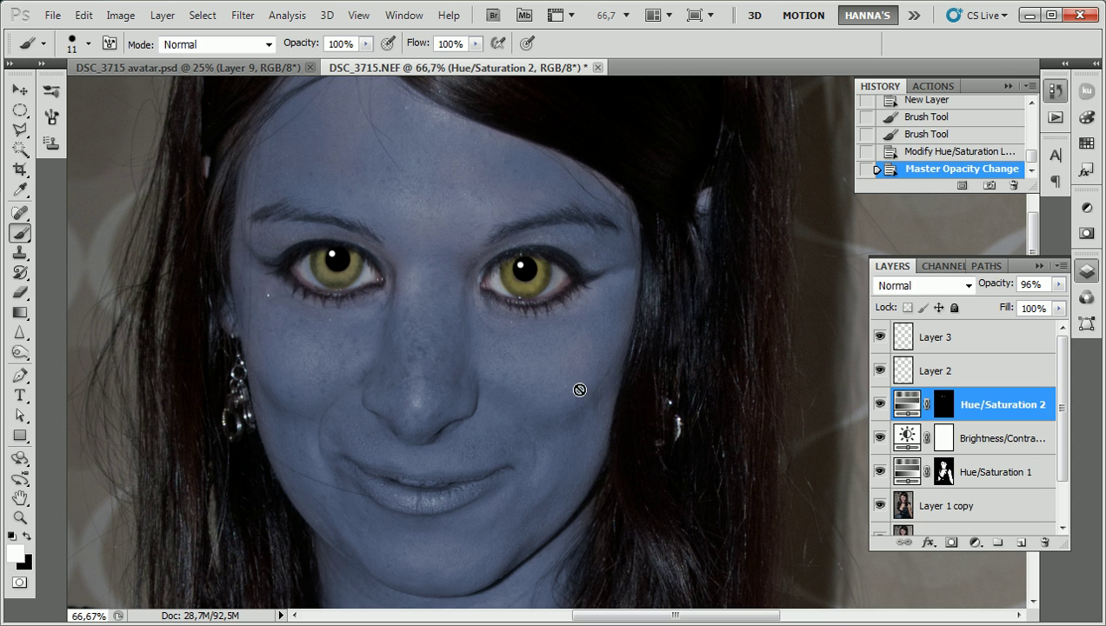
Step: Duplicate the Layer 1 copy layer
drag(1061, 426, 1061, 466)
click(993, 456)
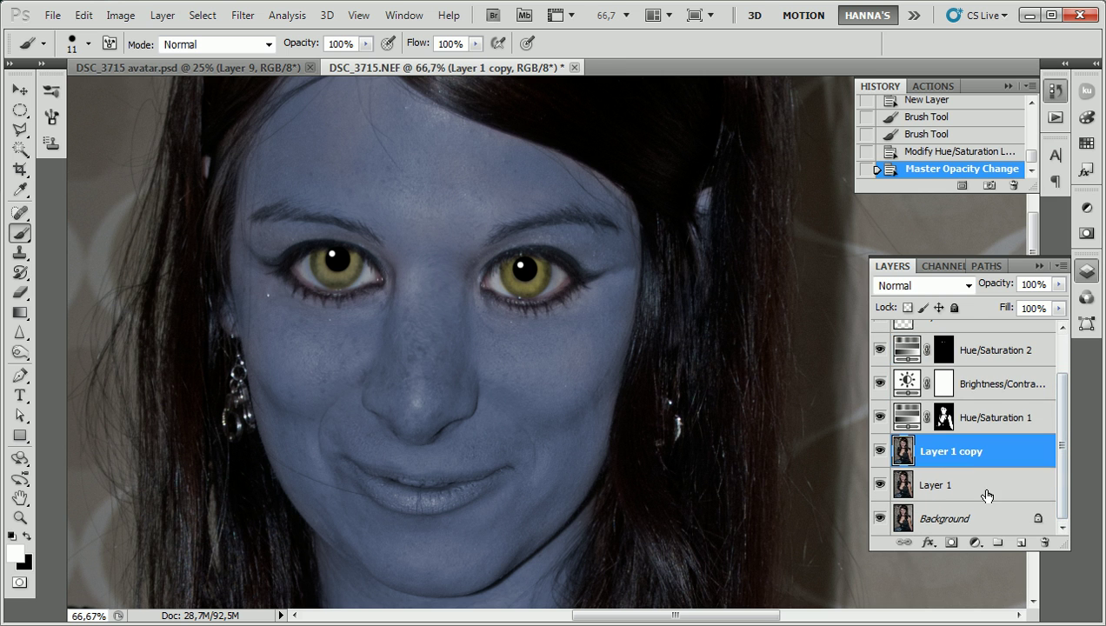
drag(947, 461, 1022, 541)
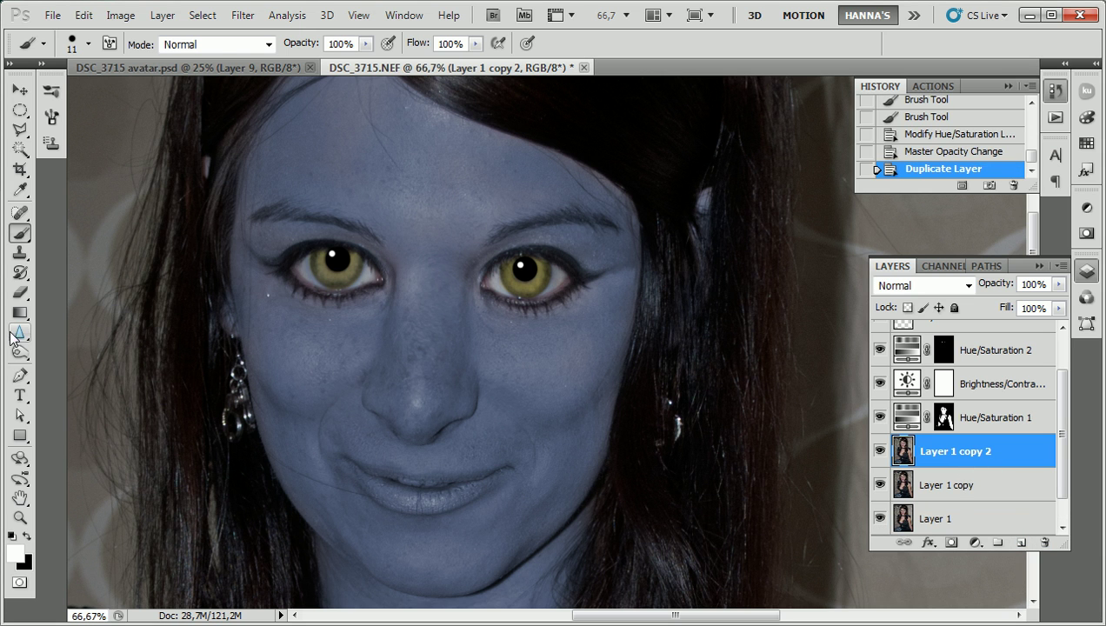
Step: Lighten the nose on Layer 1 copy 2 with a 68 px Dodge tool, using the Shadows range and 21% exposure
mouse_move(19, 352)
mouse_down()
mouse_move(119, 364)
mouse_move(112, 371)
mouse_move(106, 354)
mouse_up()
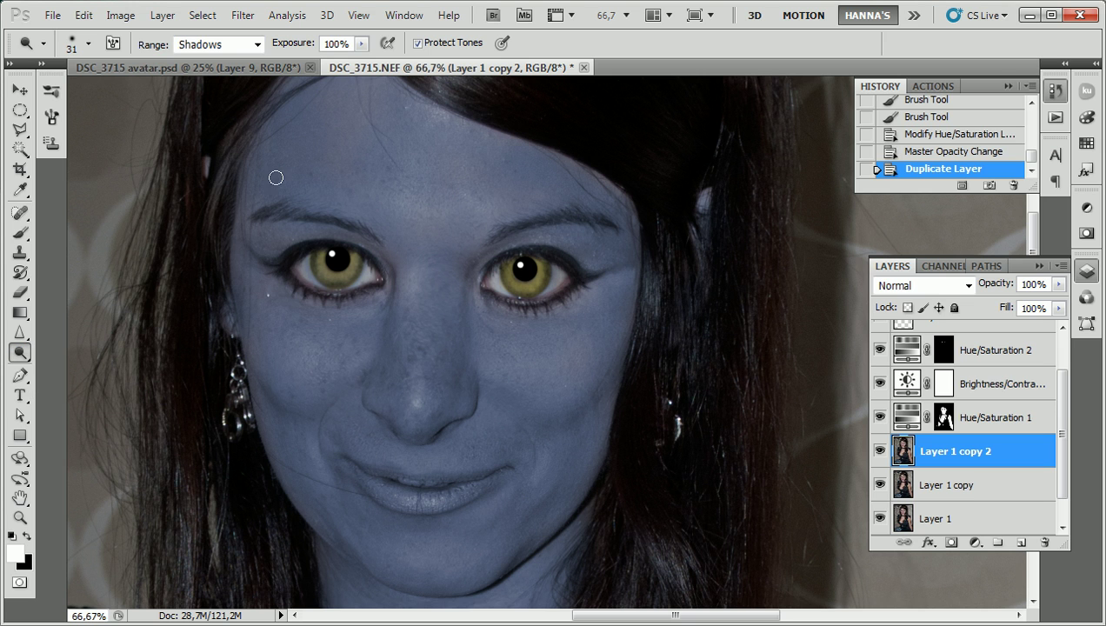
mouse_move(291, 43)
mouse_down()
mouse_move(219, 57)
mouse_move(228, 68)
mouse_up()
right_click(416, 283)
drag(474, 324, 506, 327)
click(448, 363)
click(423, 360)
mouse_move(424, 361)
mouse_down()
mouse_move(427, 256)
mouse_move(409, 388)
mouse_move(421, 327)
mouse_move(454, 360)
mouse_up()
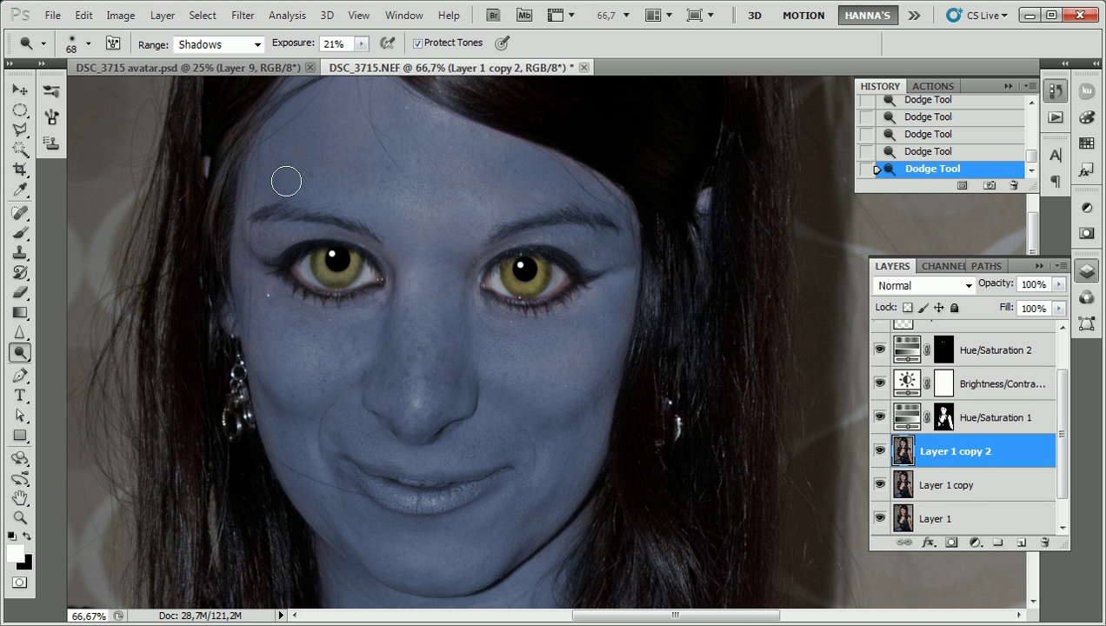